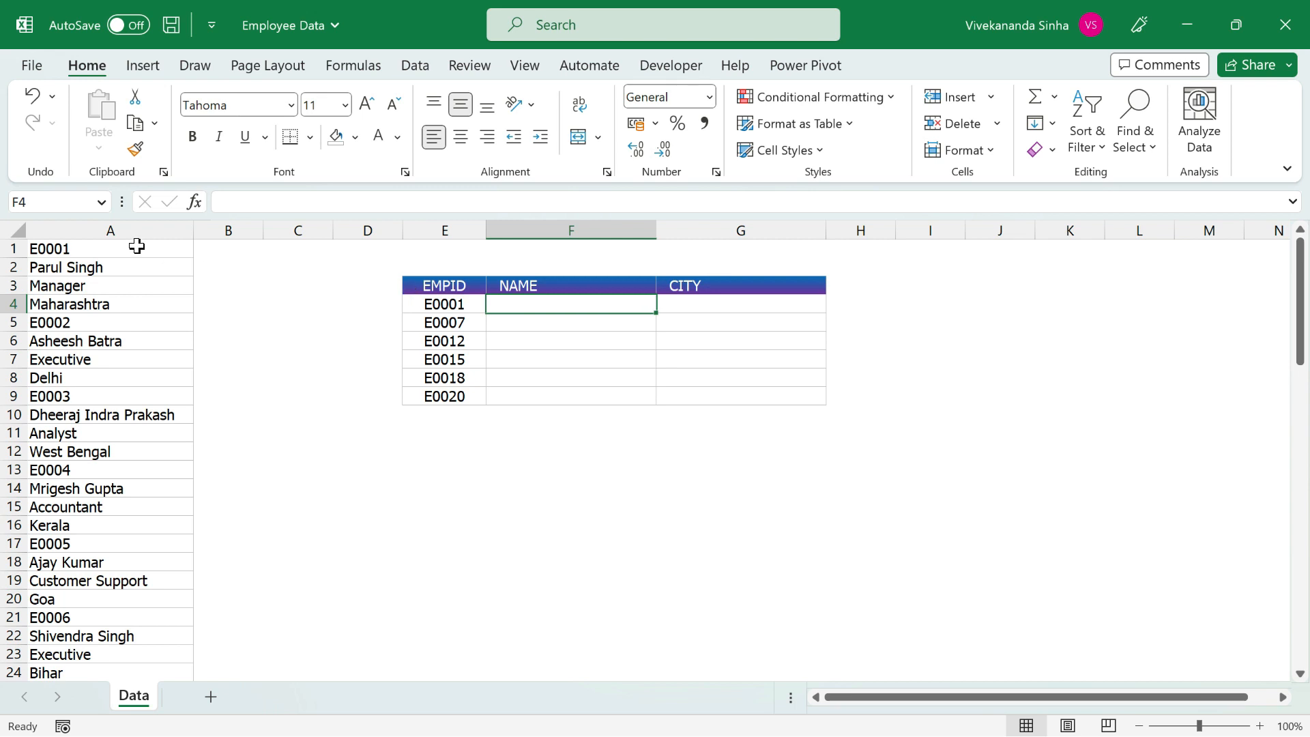
- Examine how the employee records are stacked in column A, following the order of ID, name, role and state
{"action": "left_click", "coordinate": [126, 230]}
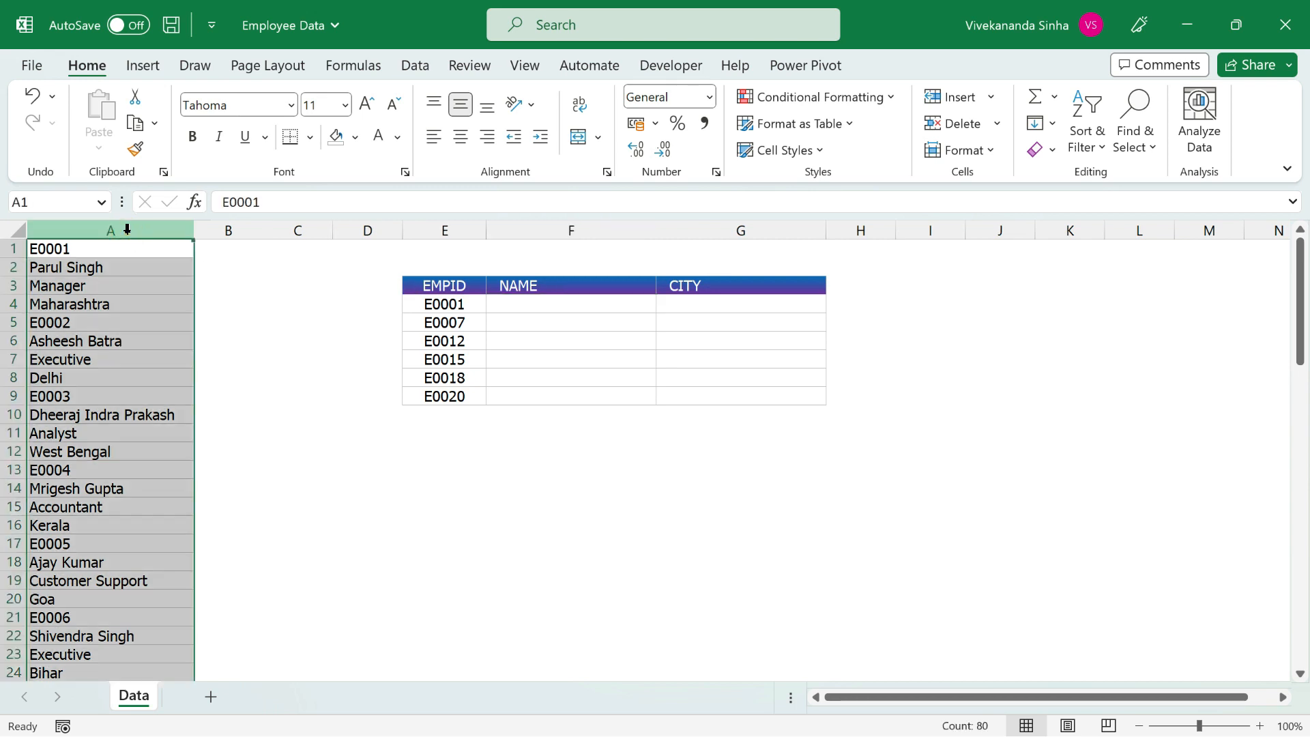
{"action": "left_click", "coordinate": [90, 255]}
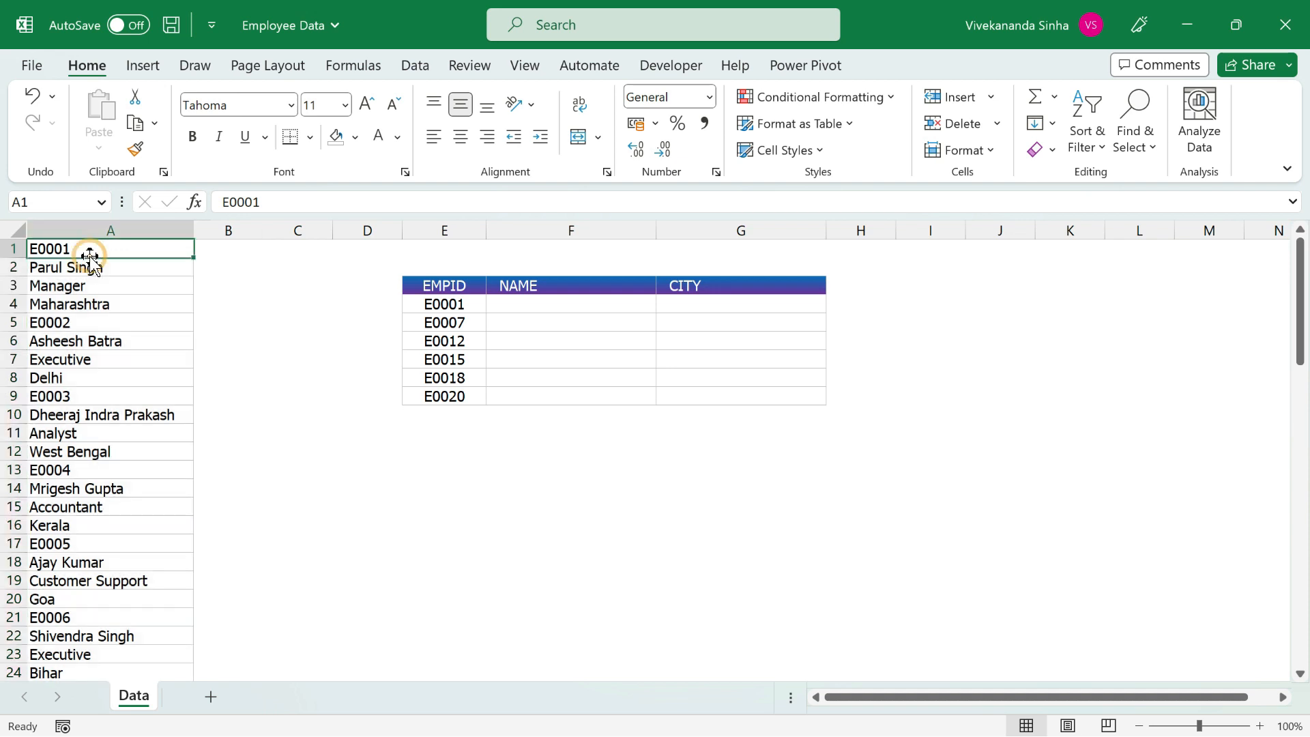
{"action": "key", "text": "Down"}
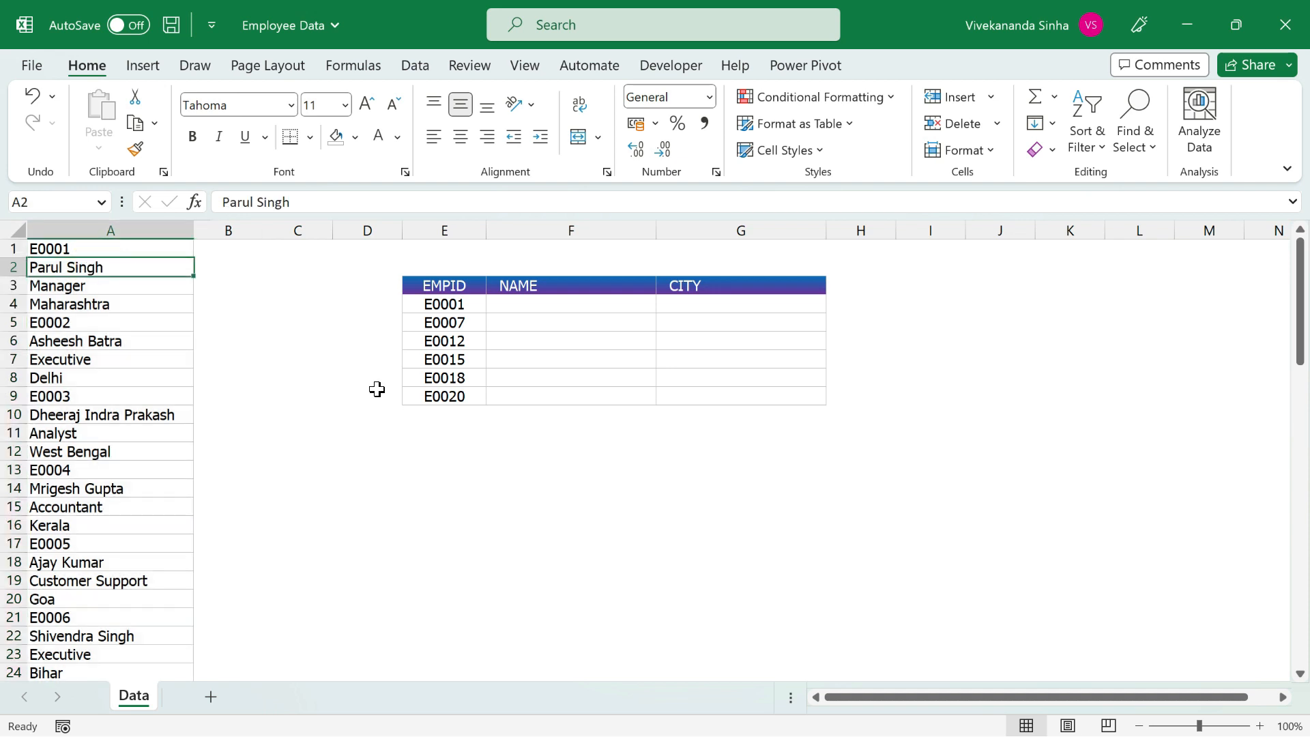
{"action": "key", "text": "Down"}
{"action": "key", "text": "Down"}
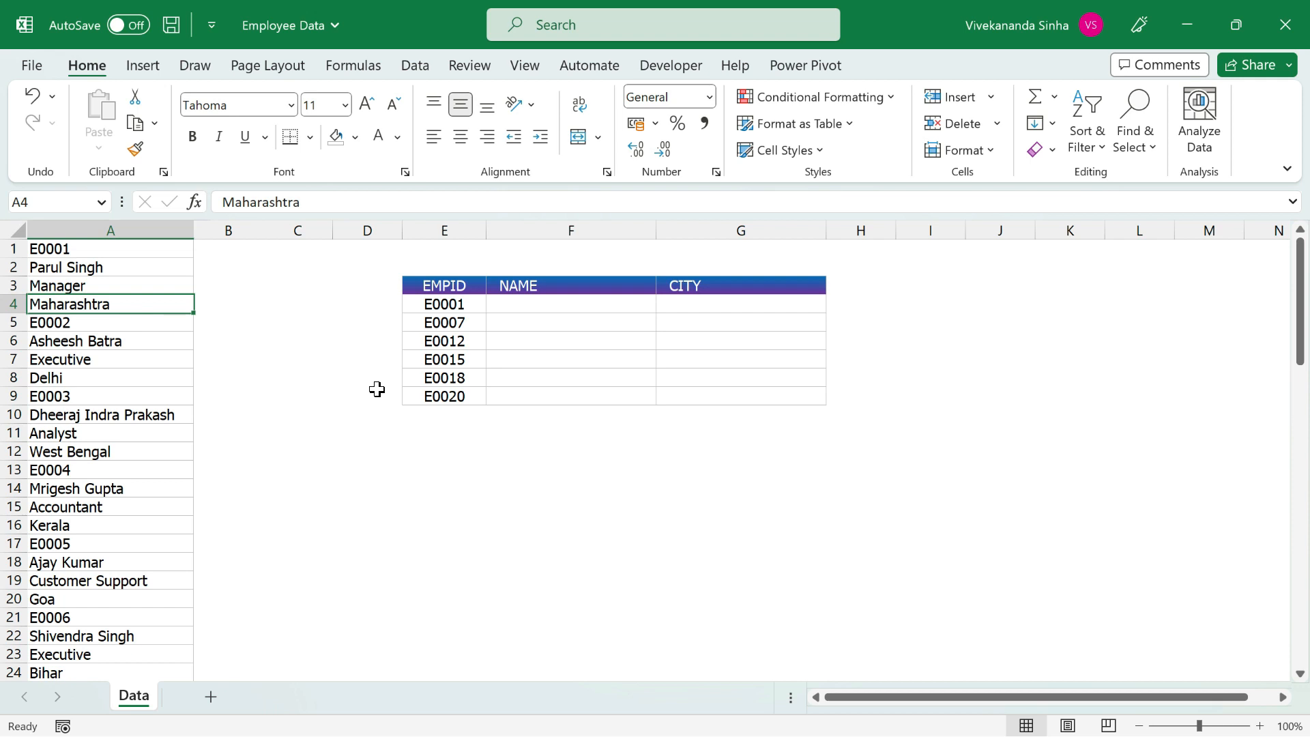
{"action": "key", "text": "Down"}
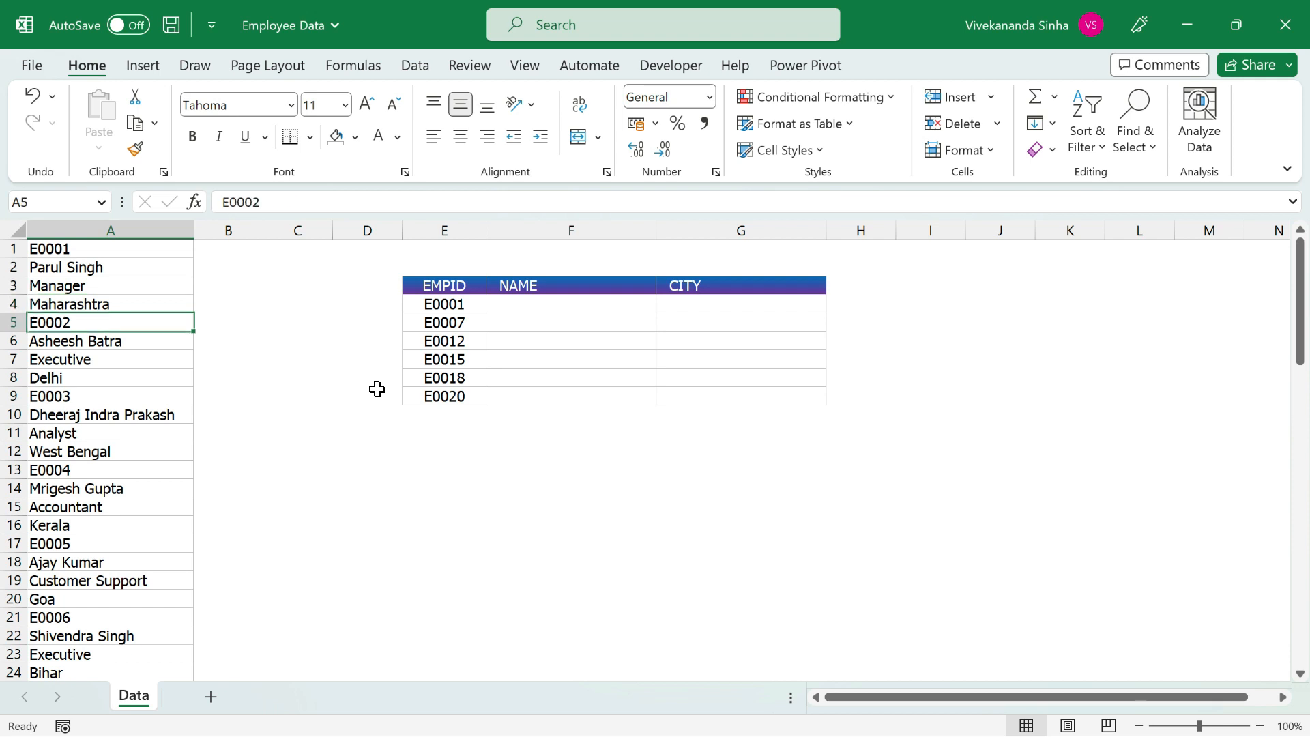
{"action": "key", "text": "Down"}
{"action": "key", "text": "Down"}
{"action": "key", "text": "Down"}
{"action": "key", "text": "Down"}
{"action": "key", "text": "Down"}
{"action": "key", "text": "Down"}
{"action": "key", "text": "Down"}
{"action": "scroll", "coordinate": [377, 389], "scroll_direction": "down", "scroll_amount": 13}
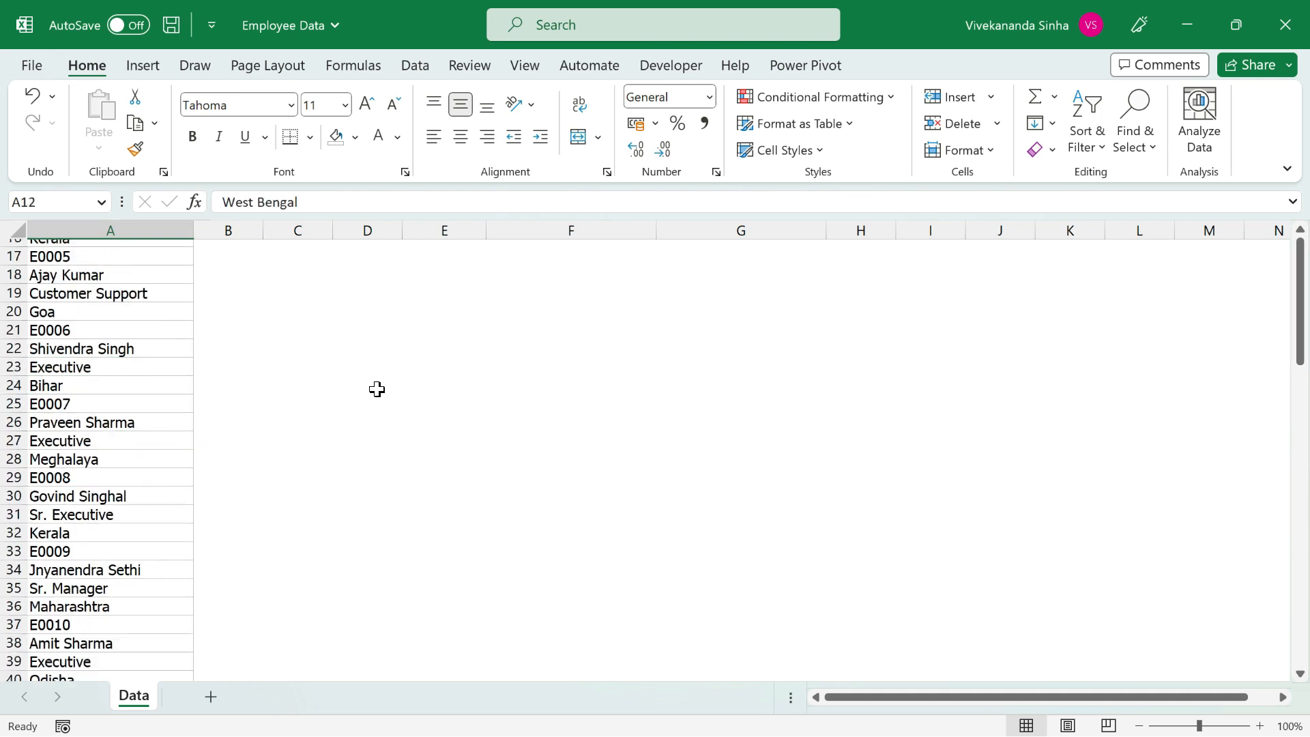
- Widen column A slightly so the stacked employee data has more room
{"action": "scroll", "coordinate": [378, 389], "scroll_direction": "up", "scroll_amount": 6}
{"action": "scroll", "coordinate": [378, 389], "scroll_direction": "up", "scroll_amount": 7}
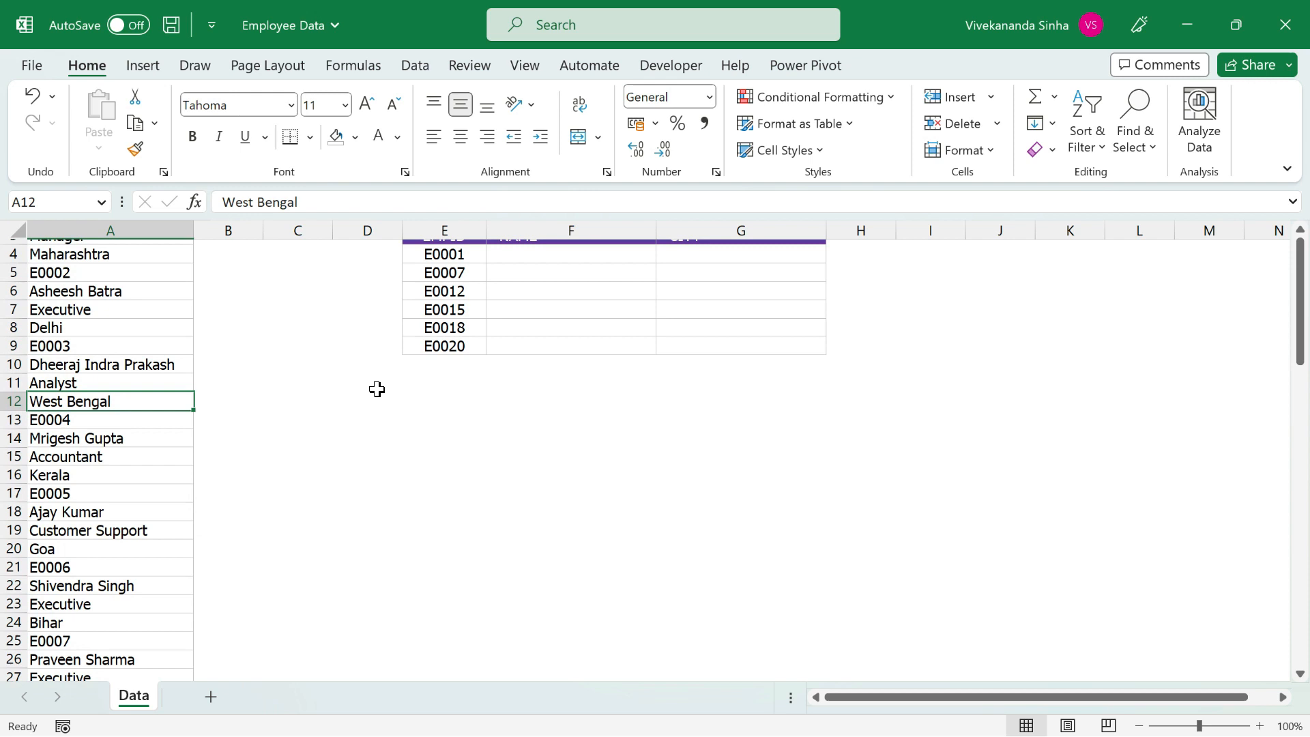
{"action": "left_click_drag", "start_coordinate": [191, 228], "coordinate": [226, 239]}
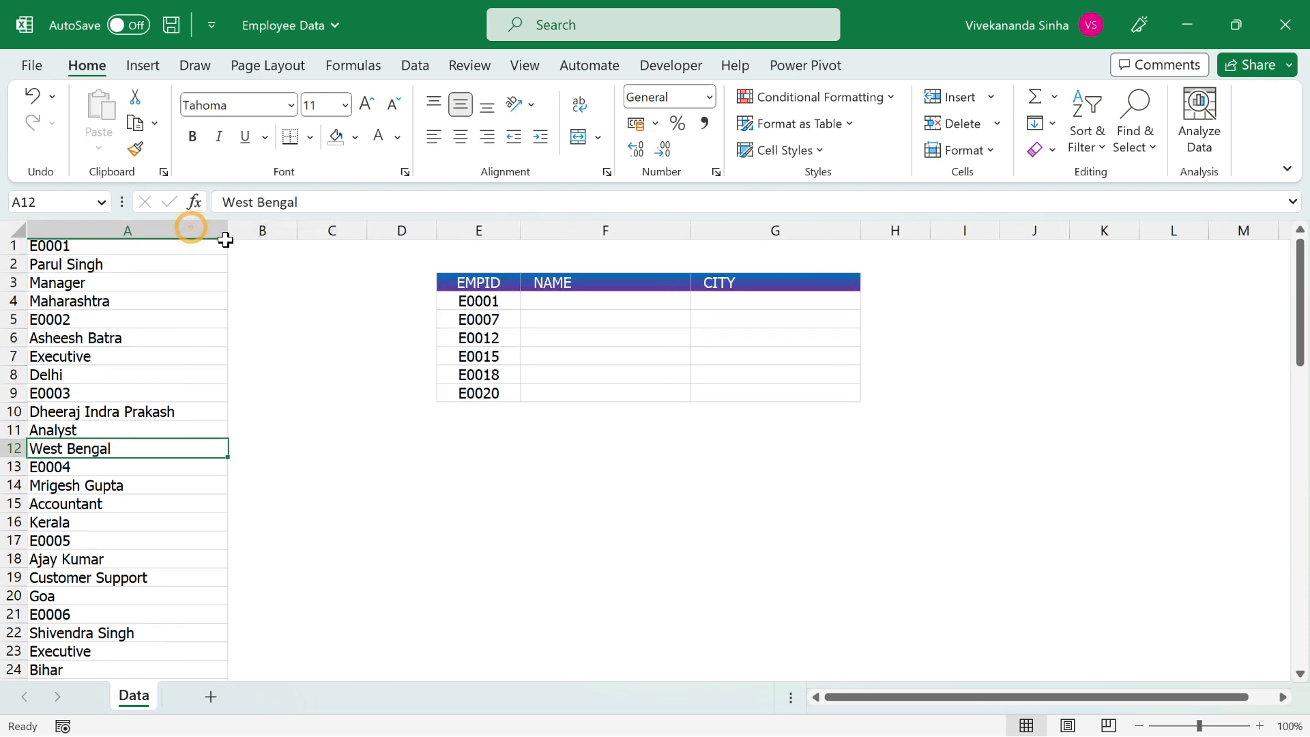
{"action": "scroll", "coordinate": [158, 285], "scroll_direction": "up", "scroll_amount": 1}
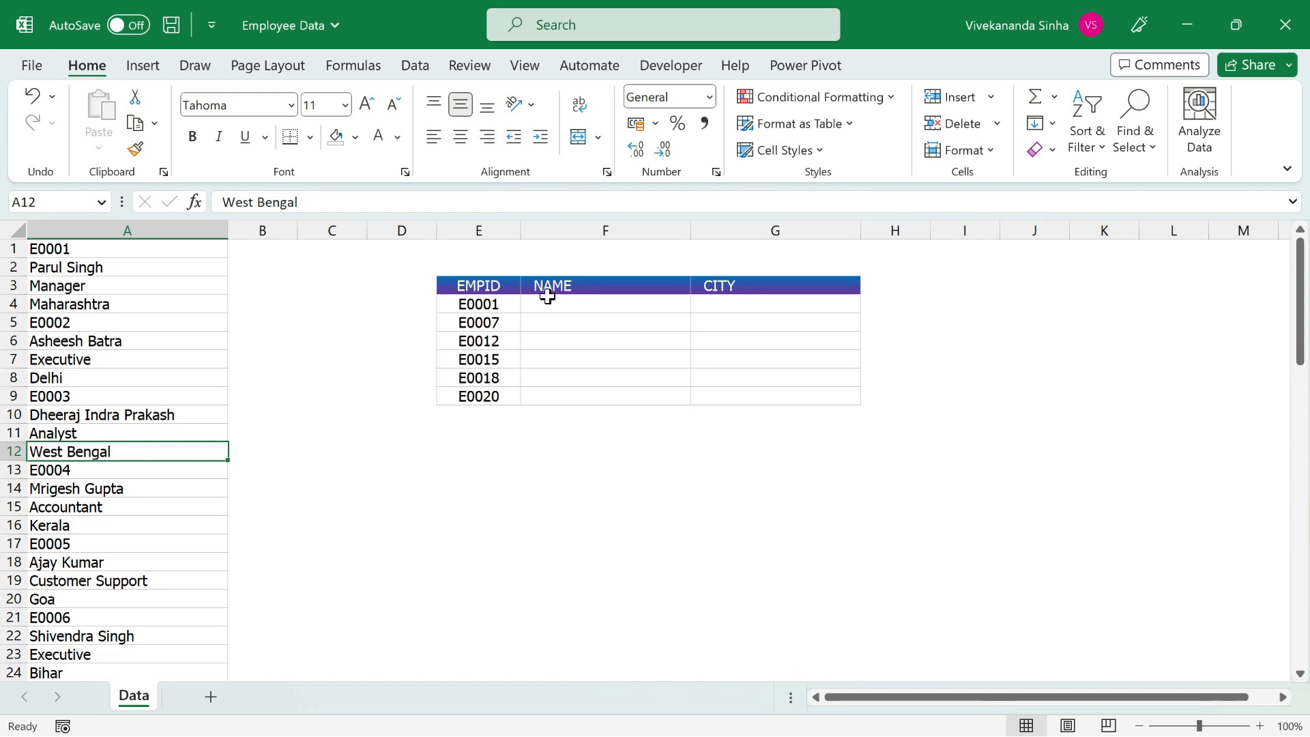
{"action": "left_click_drag", "start_coordinate": [477, 302], "coordinate": [475, 395]}
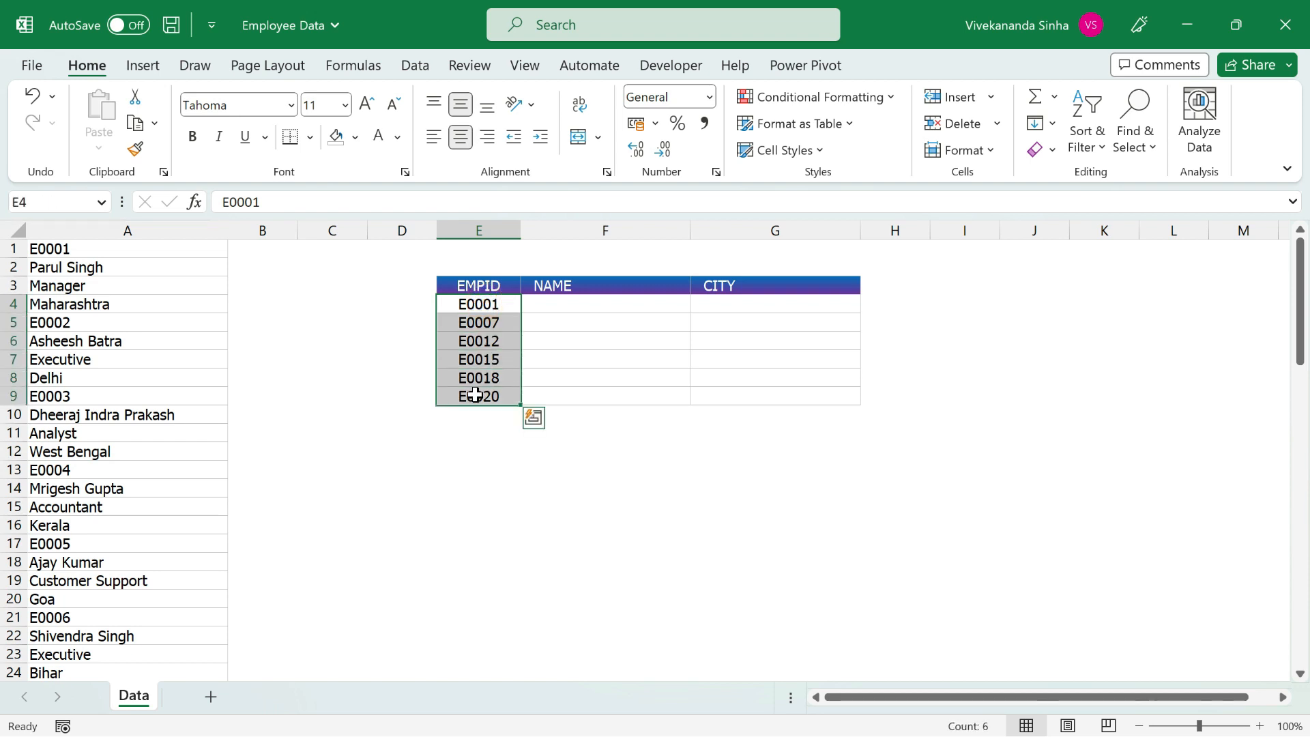
{"action": "left_click", "coordinate": [624, 309]}
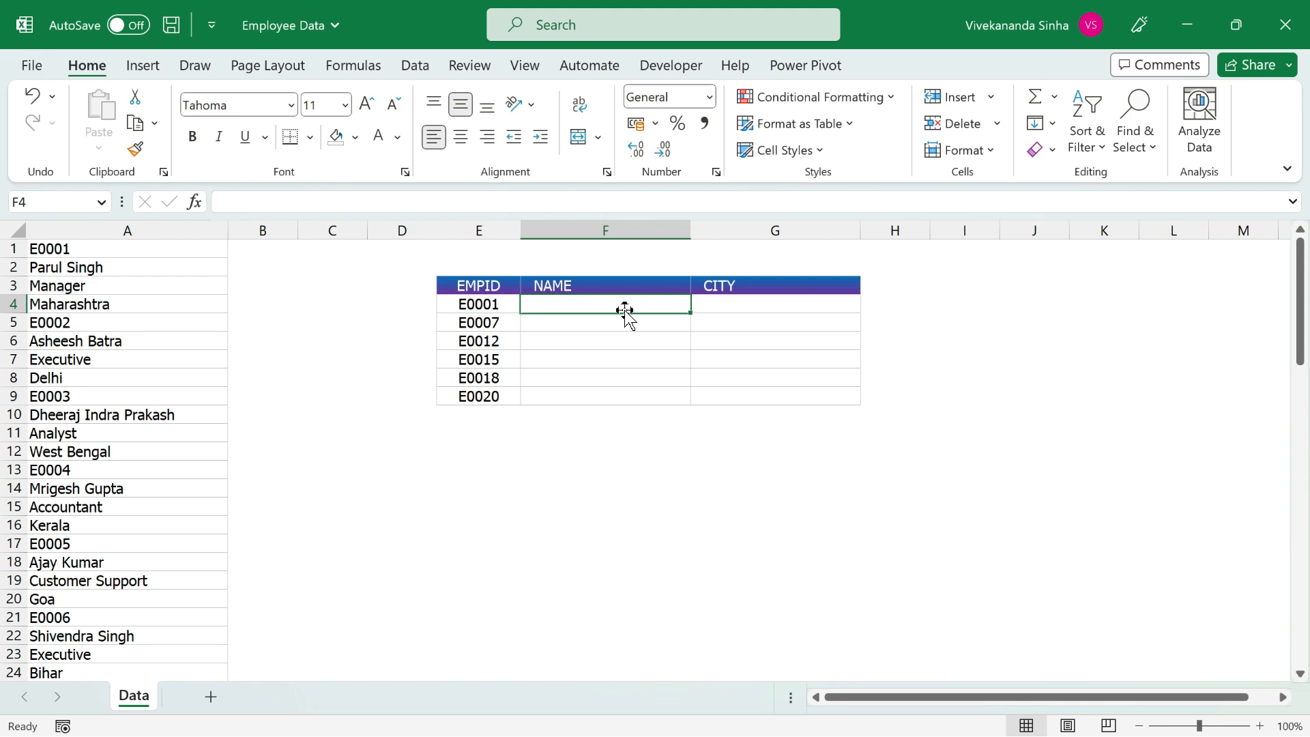
{"action": "left_click", "coordinate": [154, 229]}
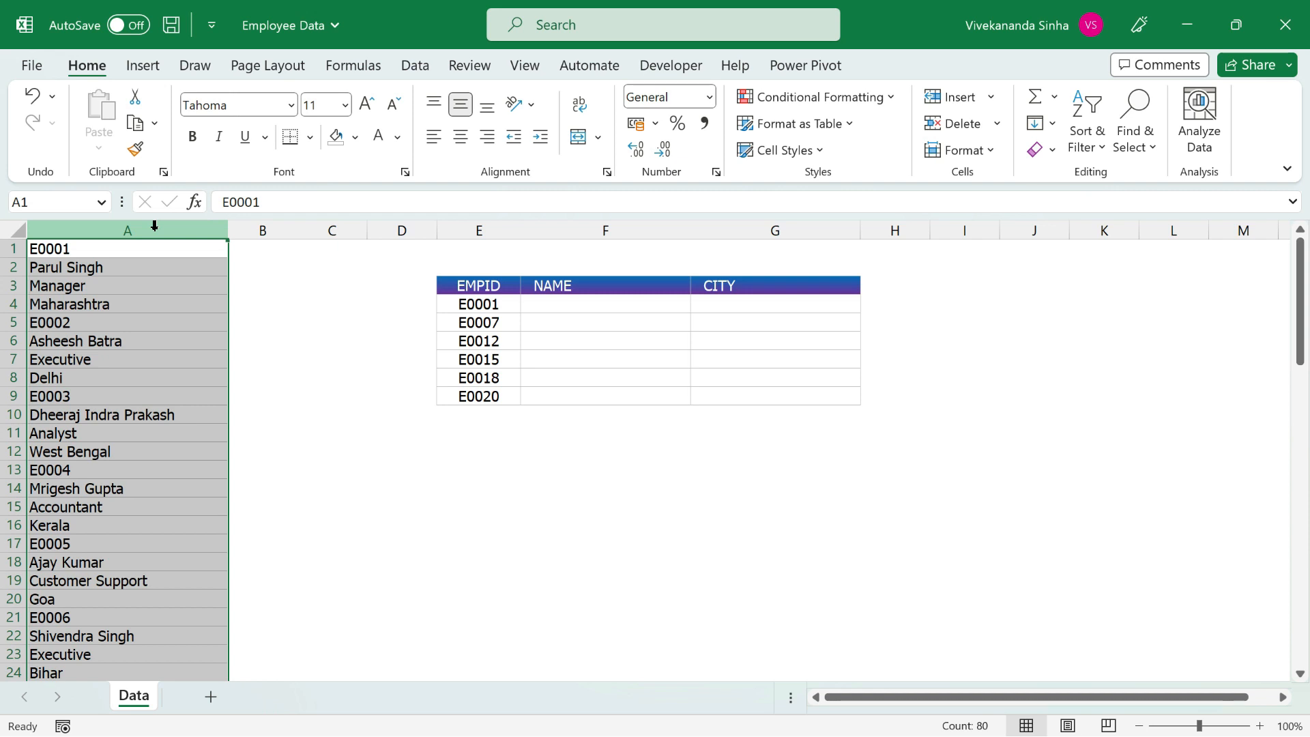
{"action": "left_click", "coordinate": [51, 244]}
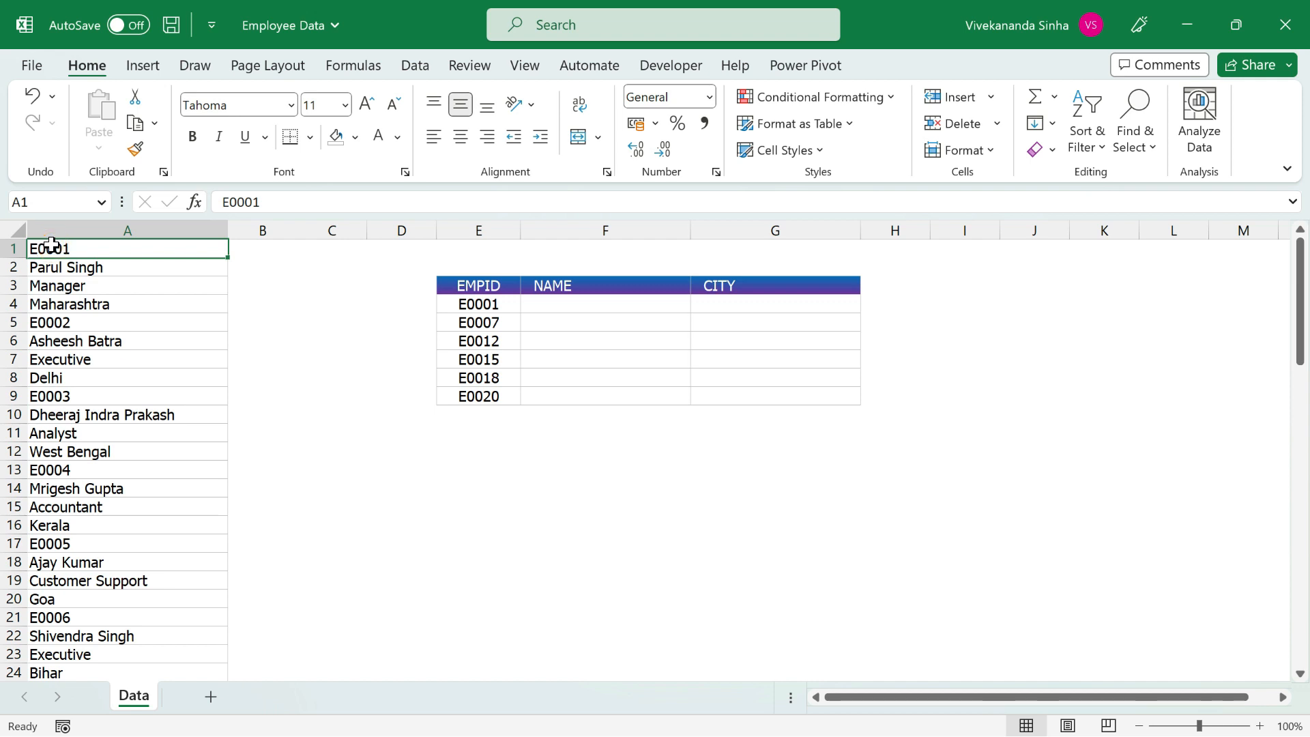
- Enter =WRAPROWS(A1:A80,4) in cell E12 to reshape the stacked list into rows of four values
{"action": "left_click", "coordinate": [478, 451]}
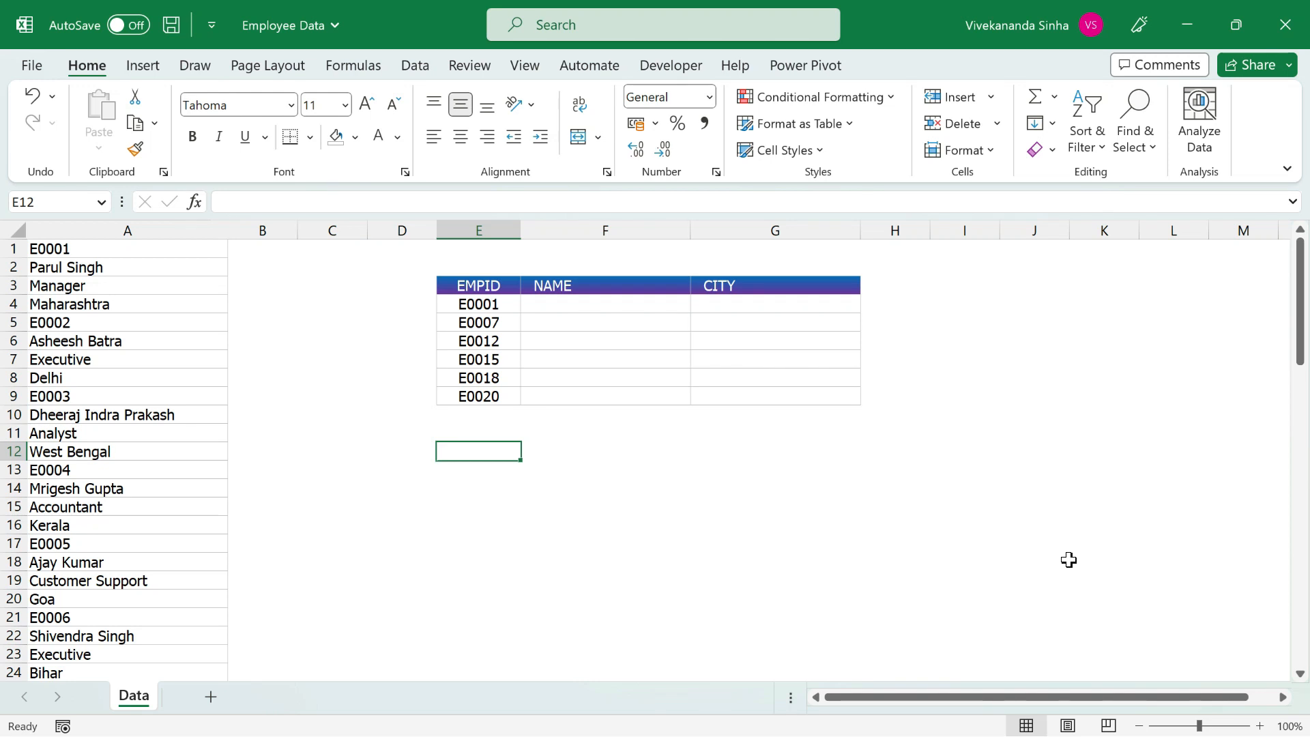
{"action": "type", "text": "="}
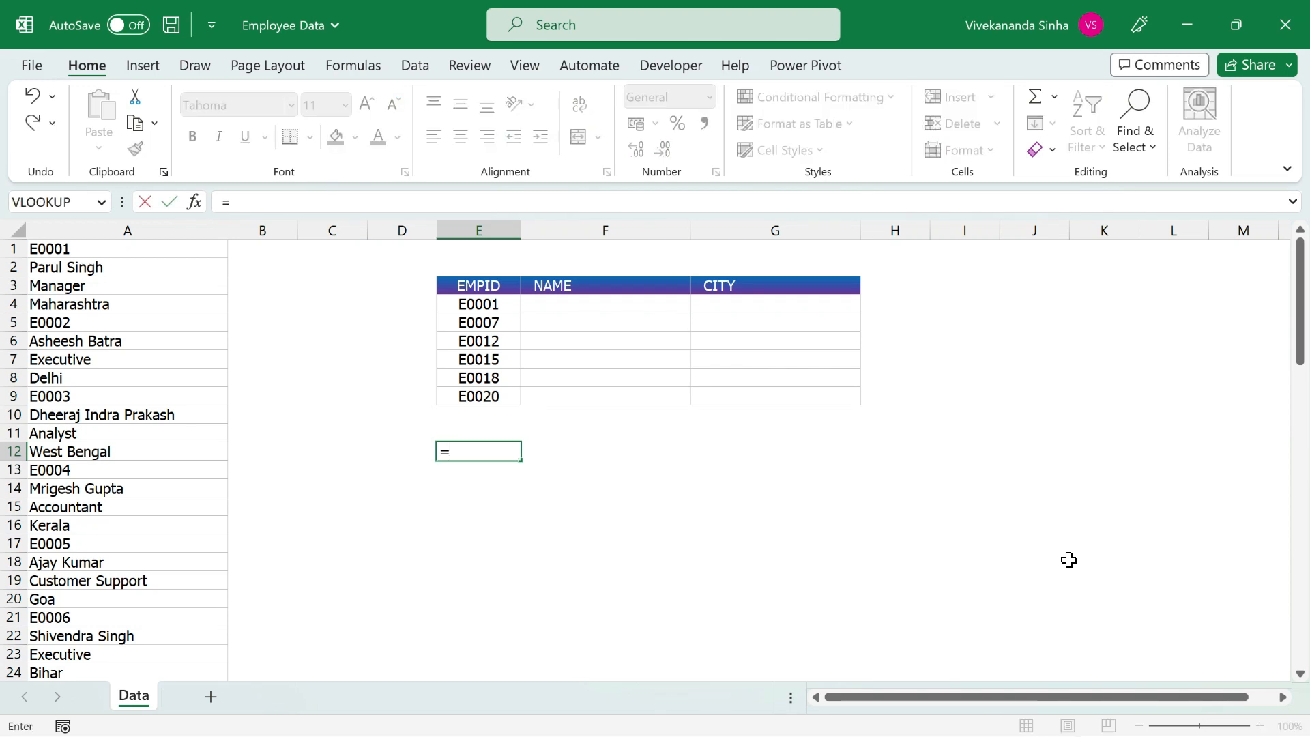
{"action": "type", "text": "wrap"}
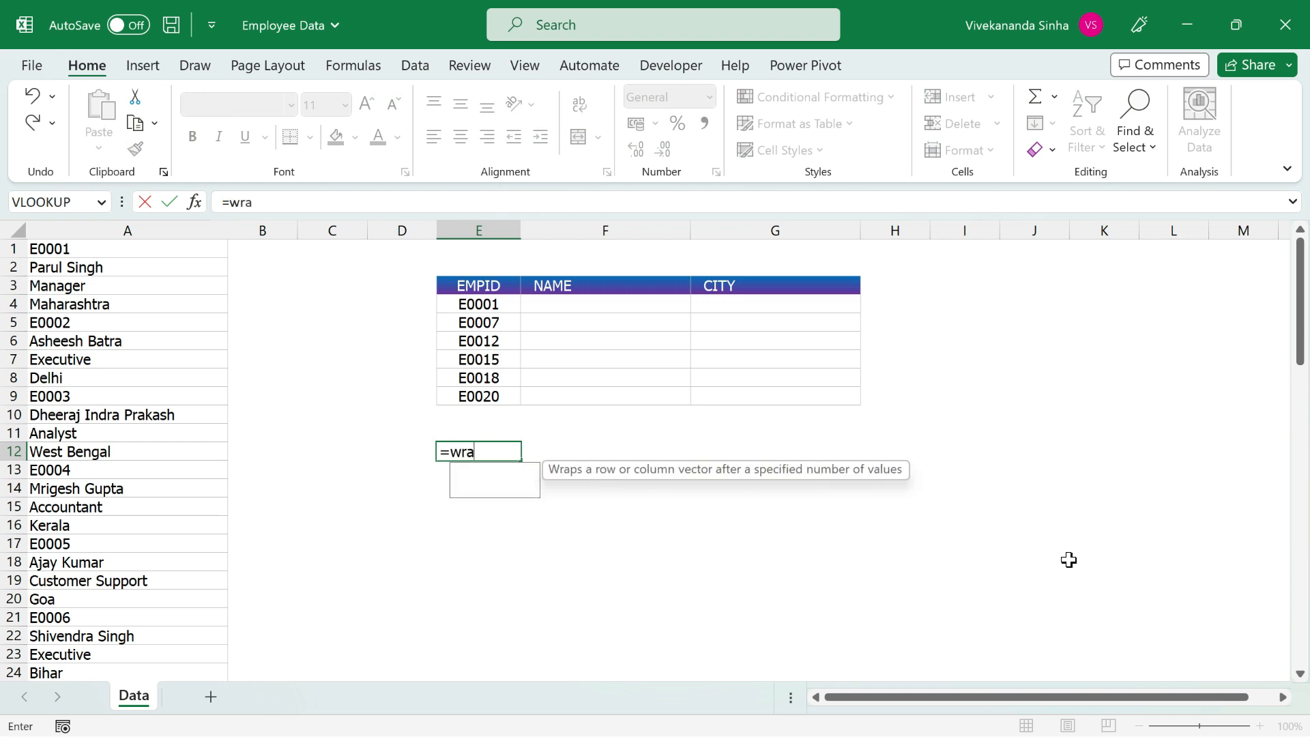
{"action": "key", "text": "Down"}
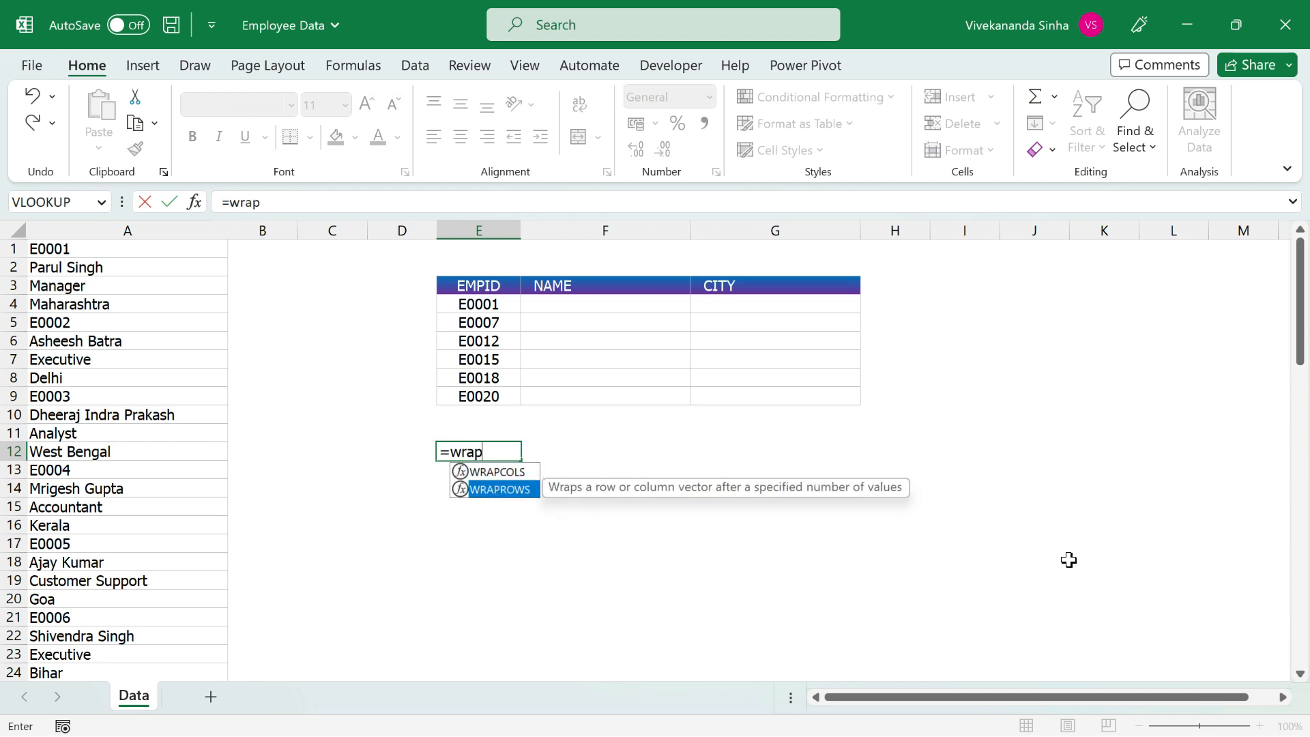
{"action": "key", "text": "Tab"}
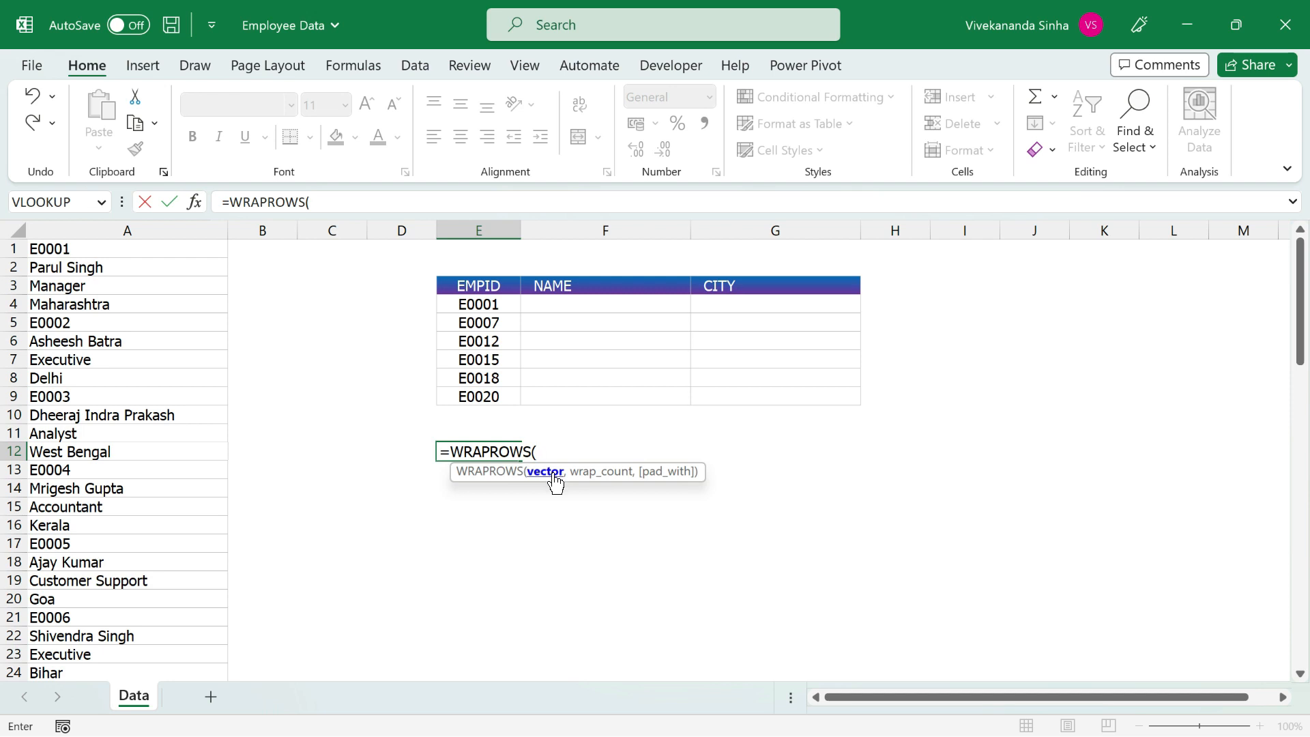
{"action": "left_click", "coordinate": [190, 243]}
{"action": "key", "text": "ctrl+shift+Down"}
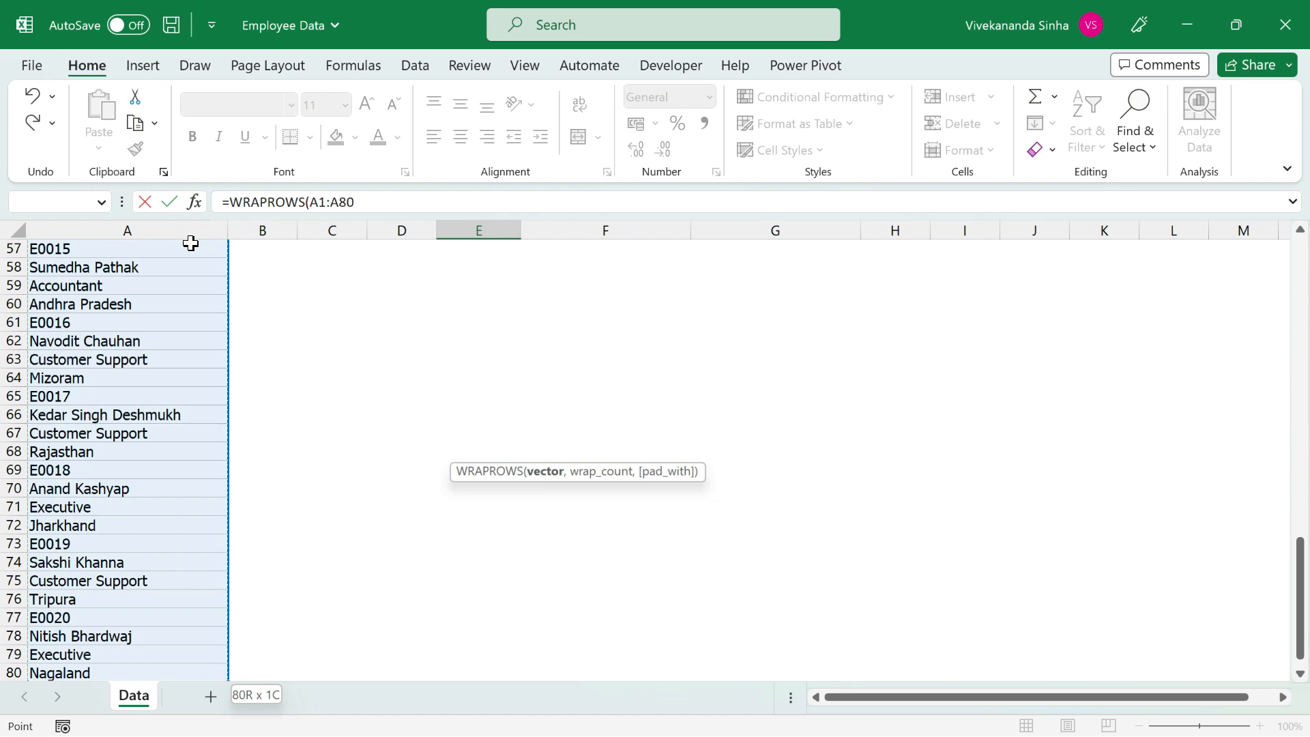
{"action": "left_click_drag", "start_coordinate": [1300, 574], "coordinate": [1300, 266]}
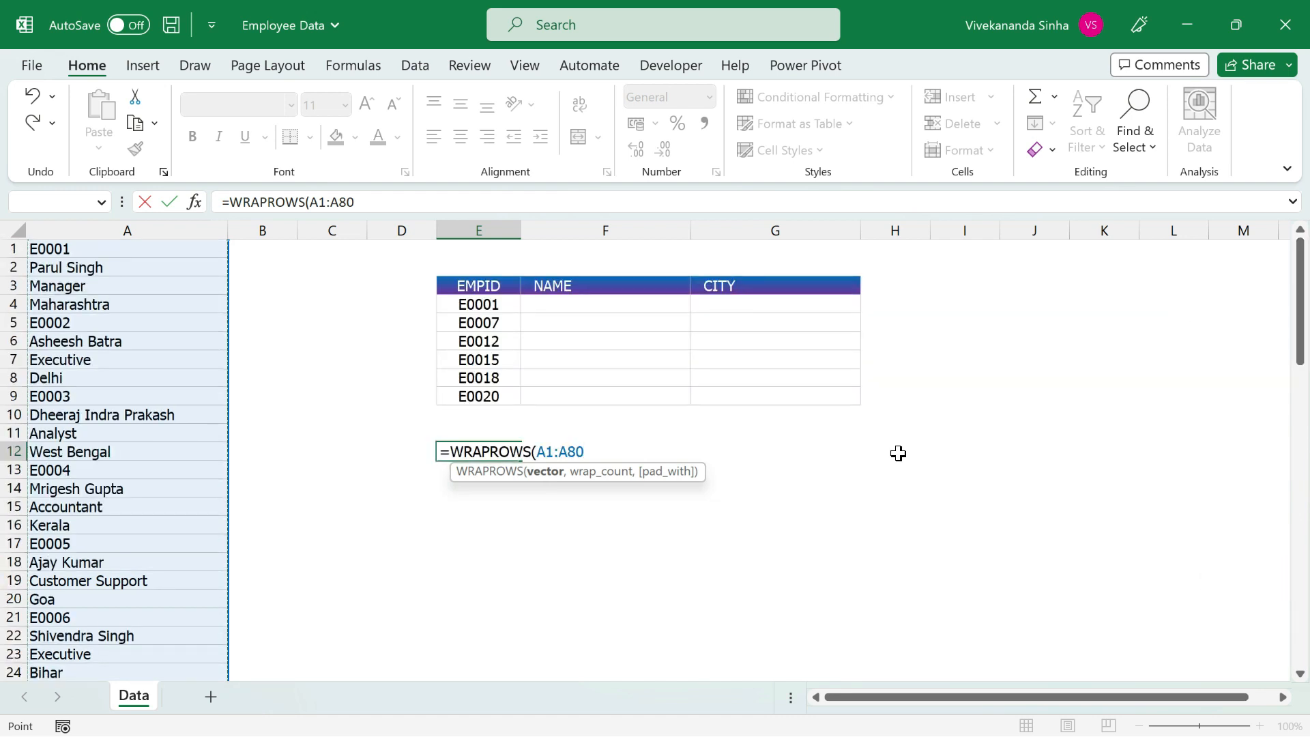
{"action": "type", "text": ","}
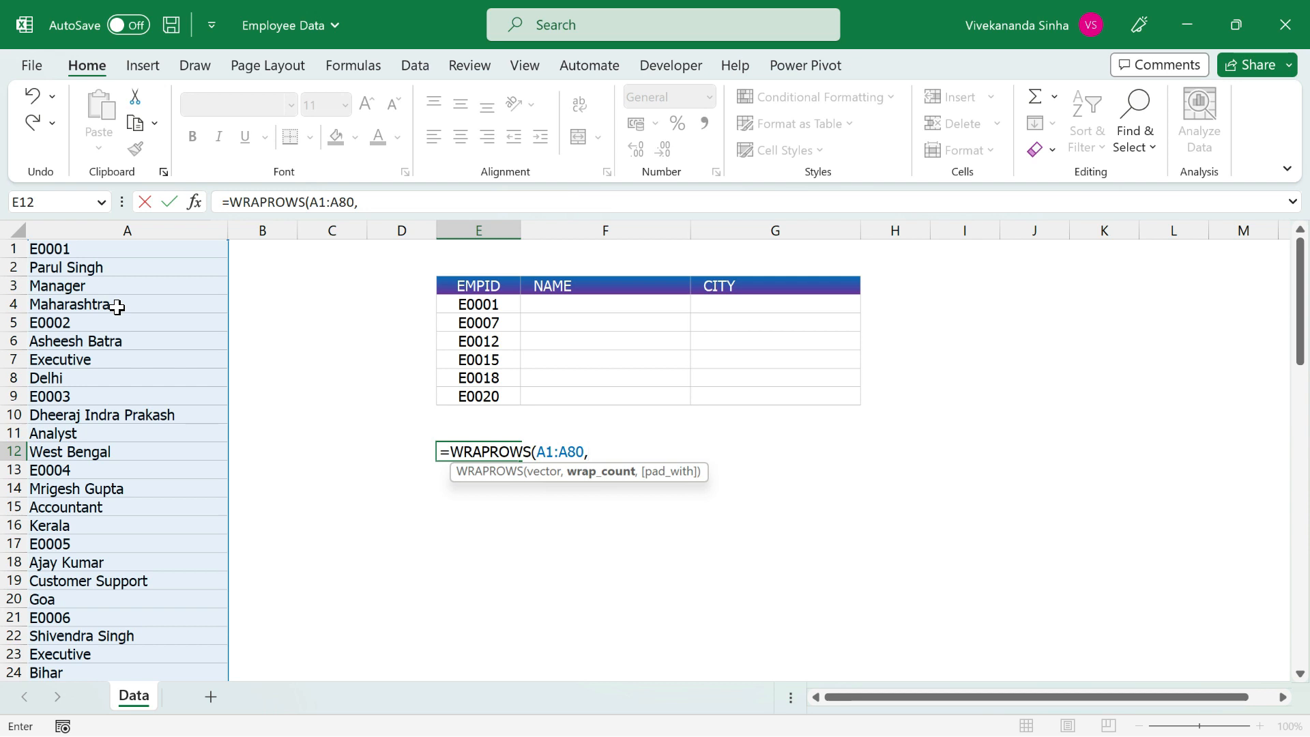
{"action": "type", "text": "4"}
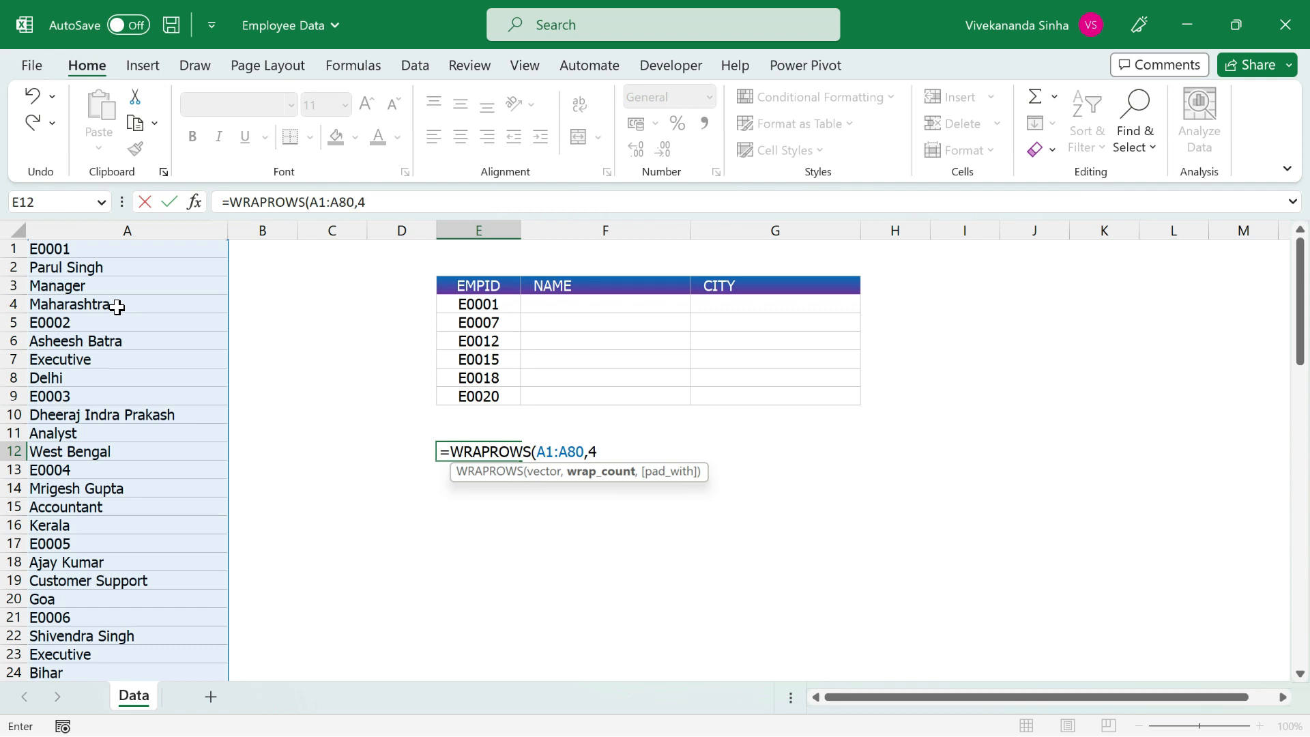
{"action": "type", "text": ")"}
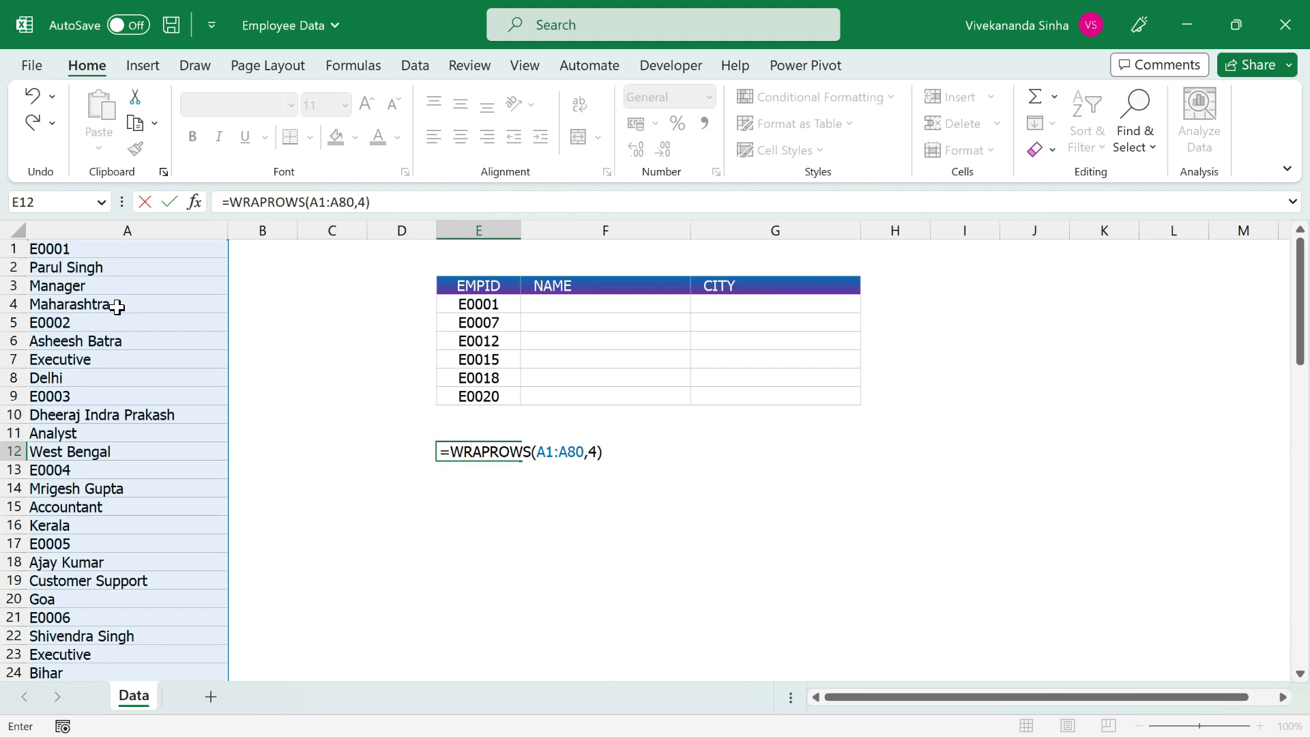
{"action": "key", "text": "Return"}
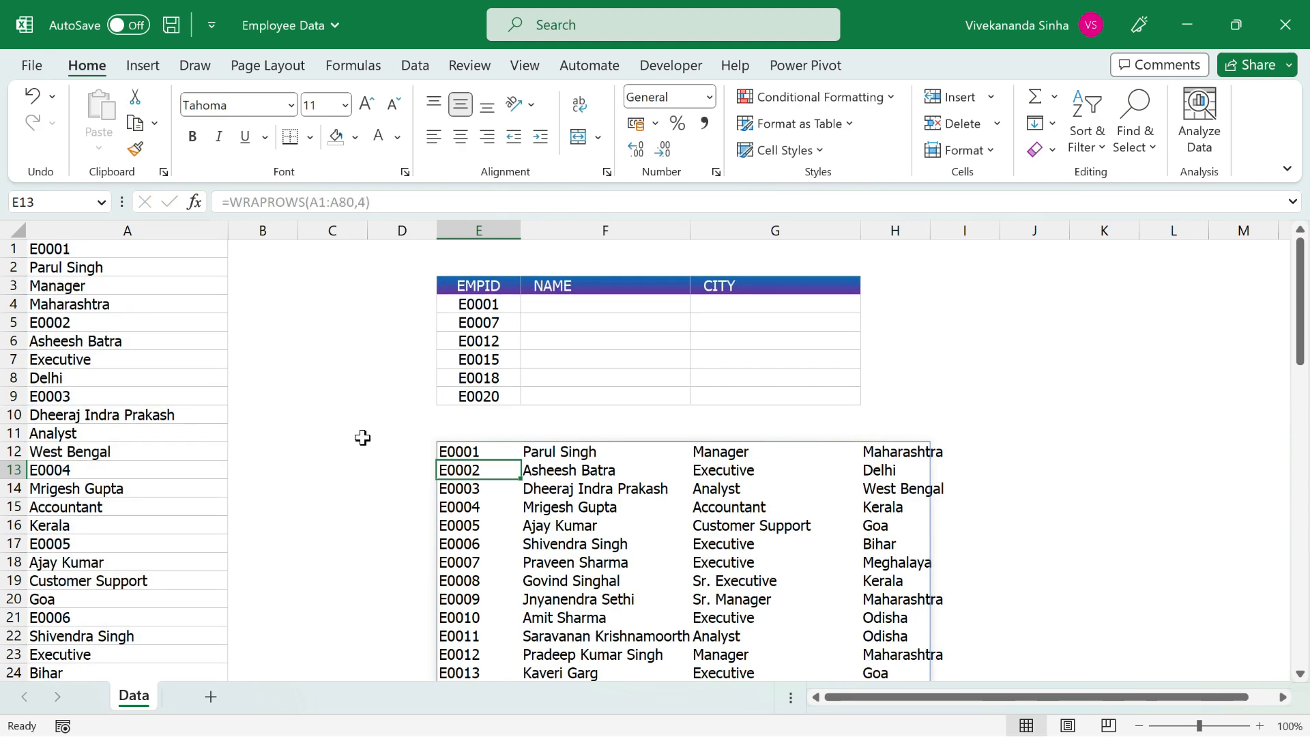
- Copy the expression WRAPROWS(A1:A80,4) from the formula in E12, without the equals sign, and leave the formula as it is
{"action": "left_click", "coordinate": [462, 448]}
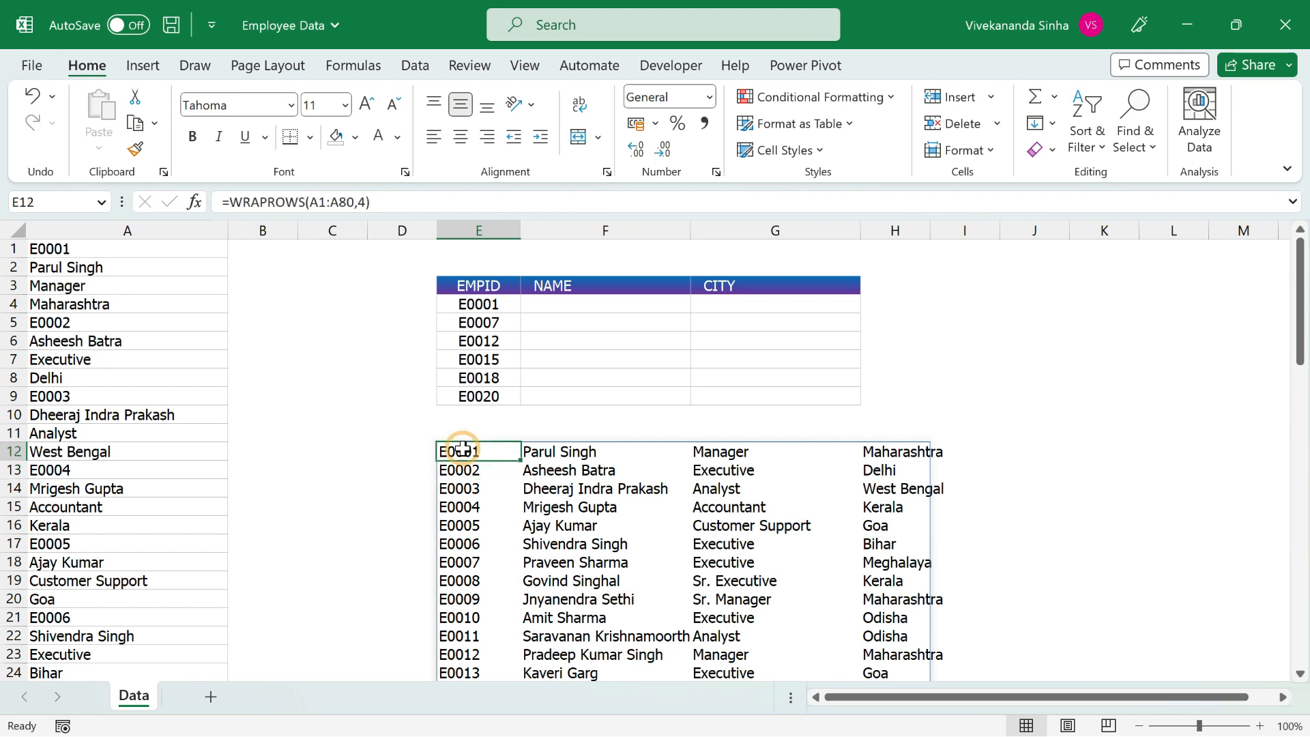
{"action": "scroll", "coordinate": [463, 448], "scroll_direction": "down", "scroll_amount": 5}
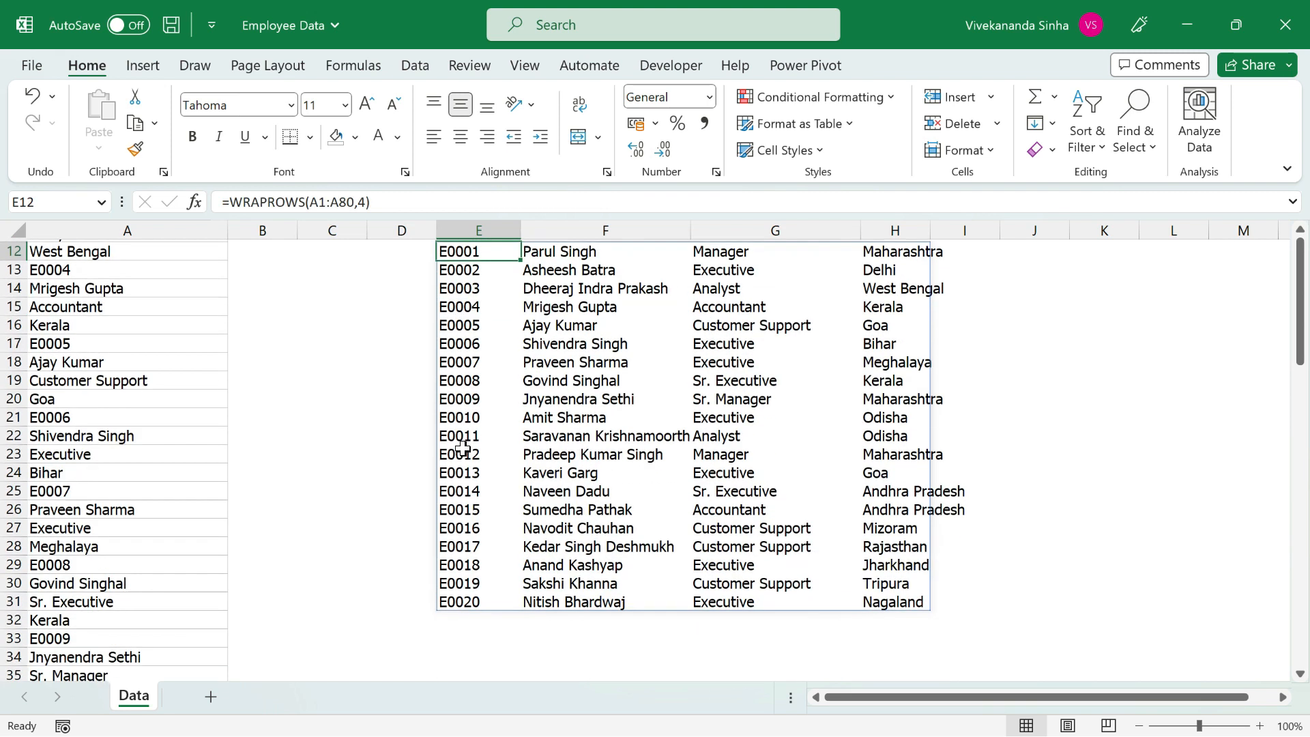
{"action": "scroll", "coordinate": [462, 448], "scroll_direction": "up", "scroll_amount": 3}
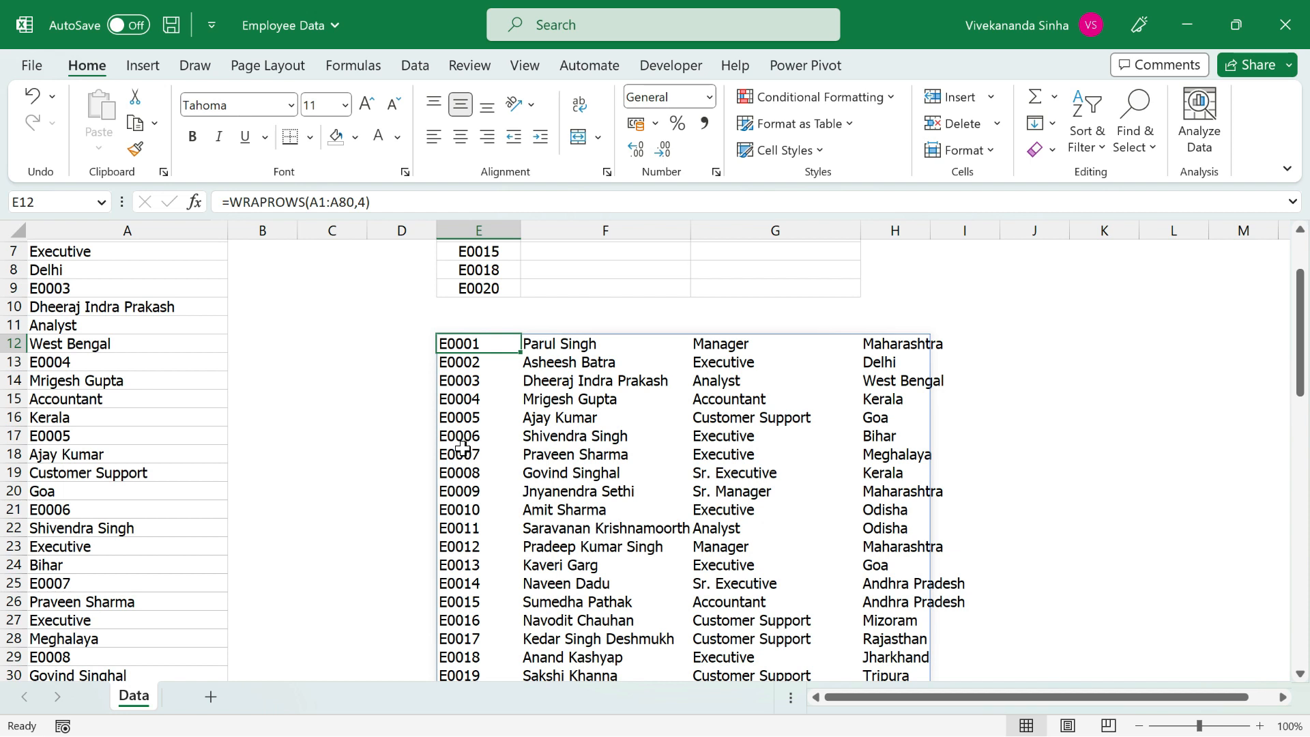
{"action": "left_click", "coordinate": [479, 344]}
{"action": "left_click_drag", "start_coordinate": [229, 201], "coordinate": [370, 202]}
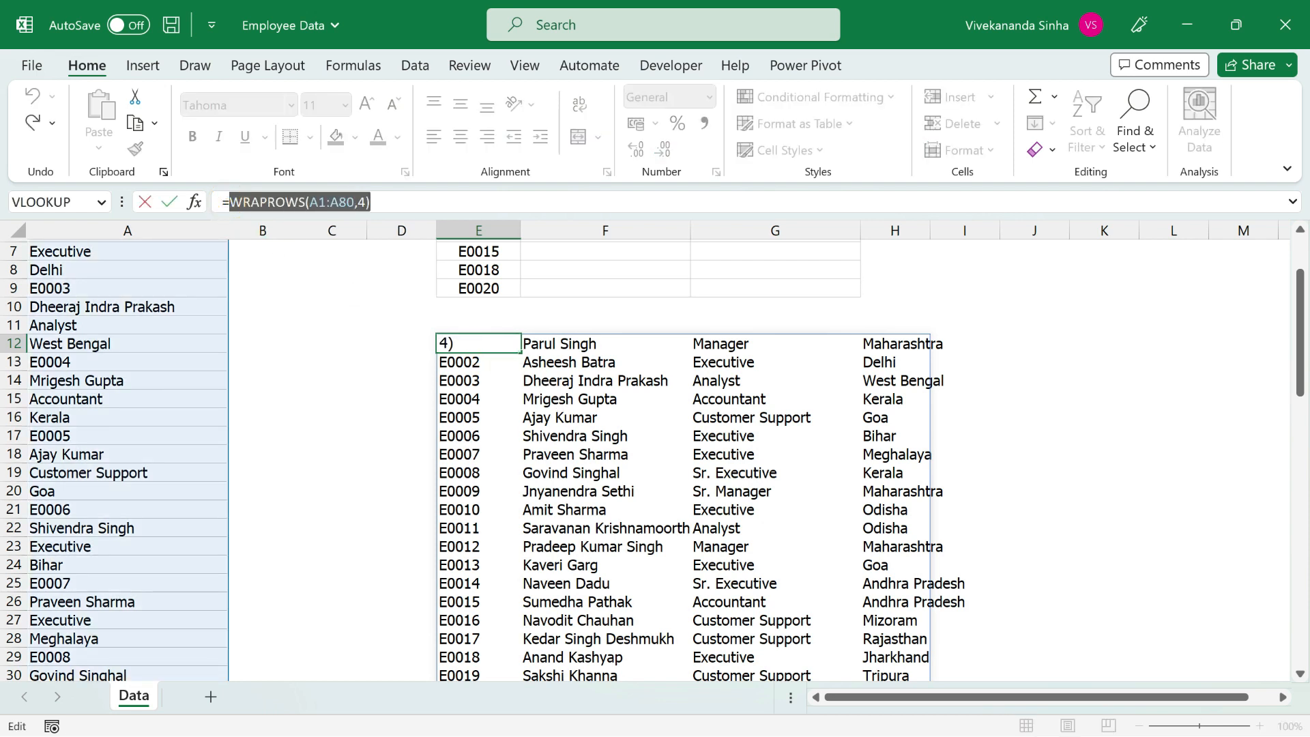
{"action": "key", "text": "ctrl+c"}
{"action": "key", "text": "Escape"}
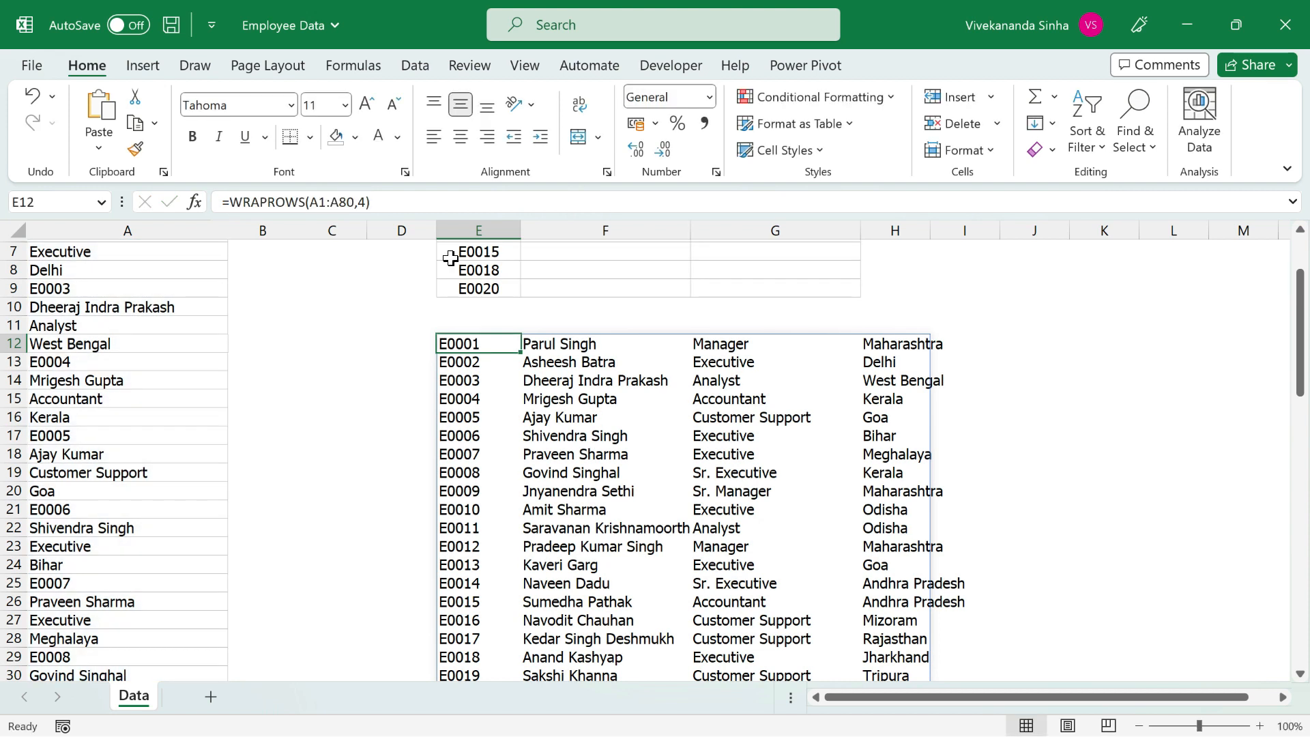
{"action": "scroll", "coordinate": [536, 355], "scroll_direction": "up", "scroll_amount": 2}
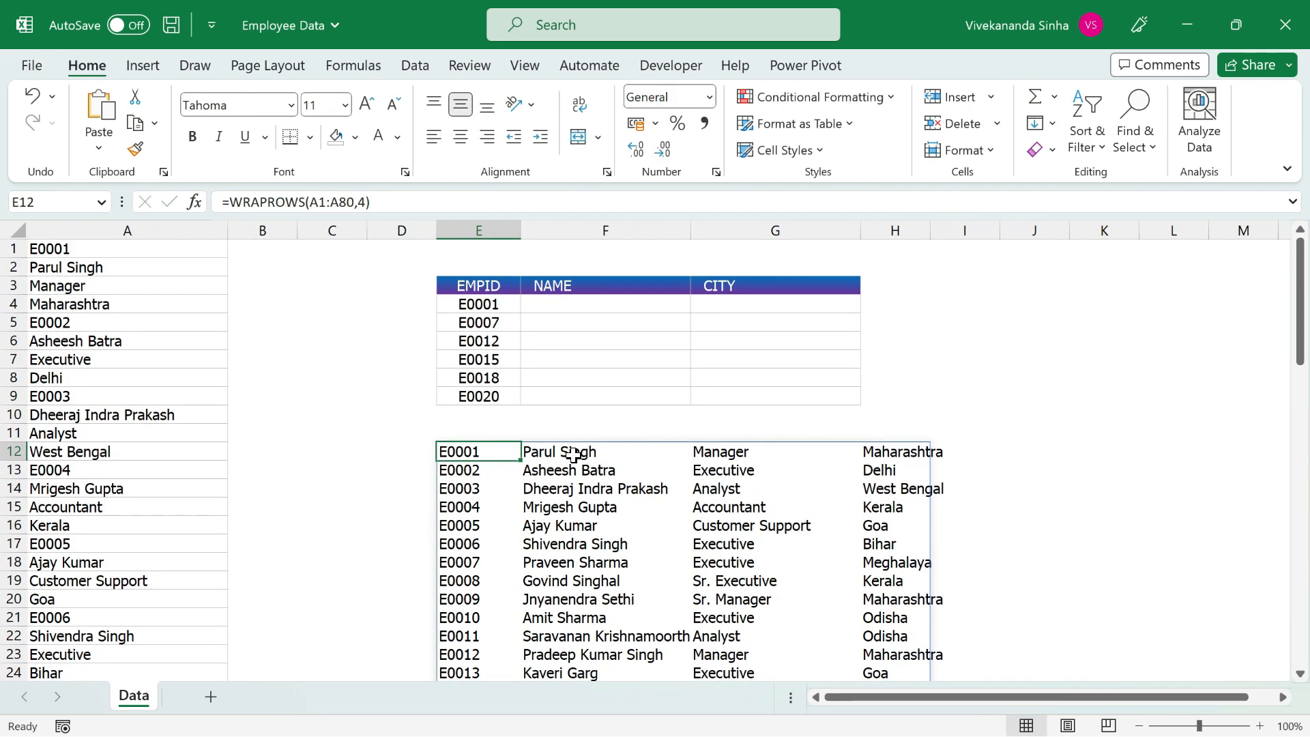
- Start a VLOOKUP formula in F4 with the column-locked reference $E4 as the lookup value
{"action": "left_click", "coordinate": [575, 453]}
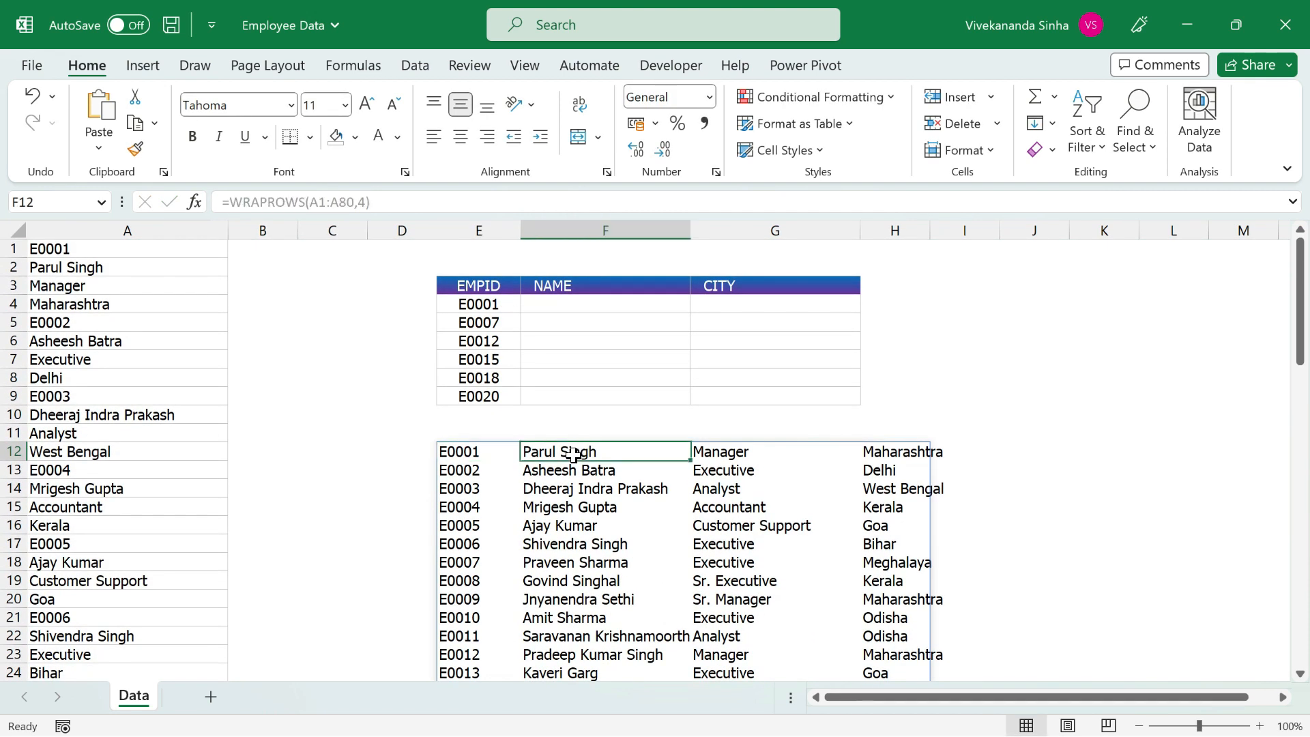
{"action": "left_click", "coordinate": [893, 449]}
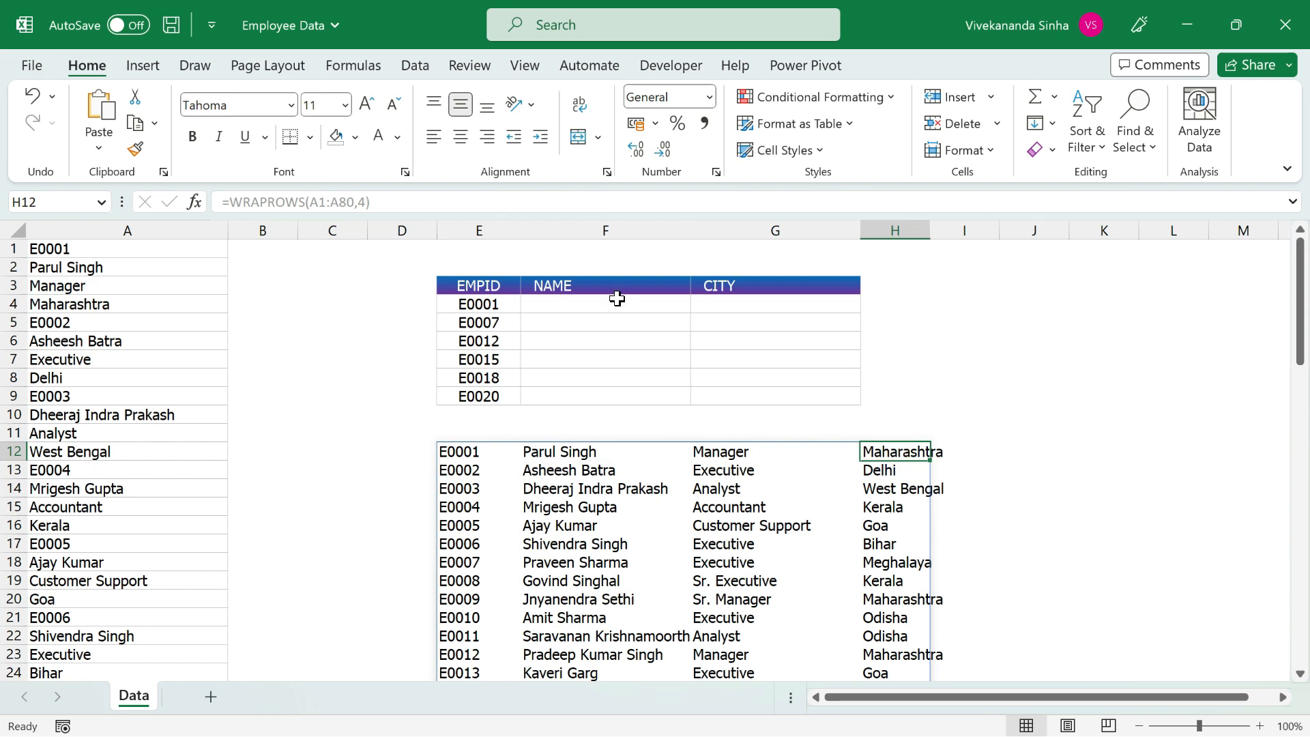
{"action": "left_click", "coordinate": [570, 300]}
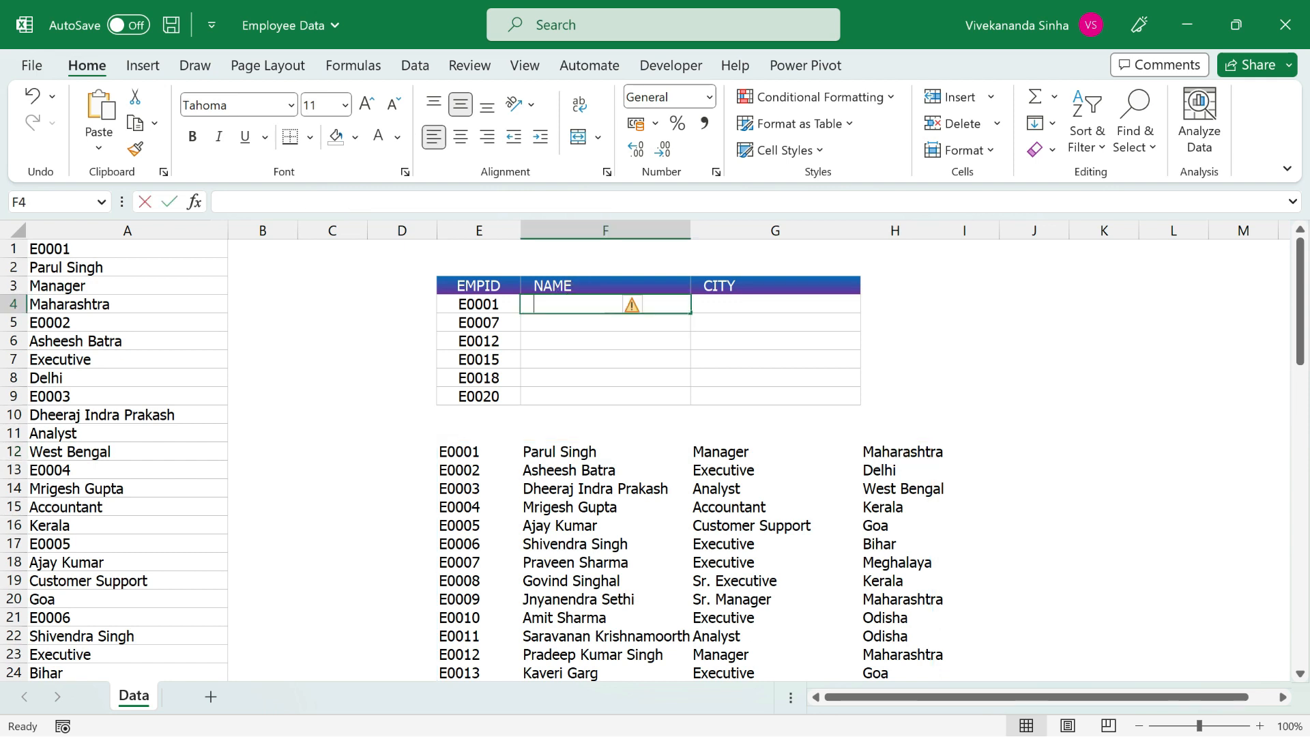
{"action": "type", "text": "=vl"}
{"action": "key", "text": "Tab"}
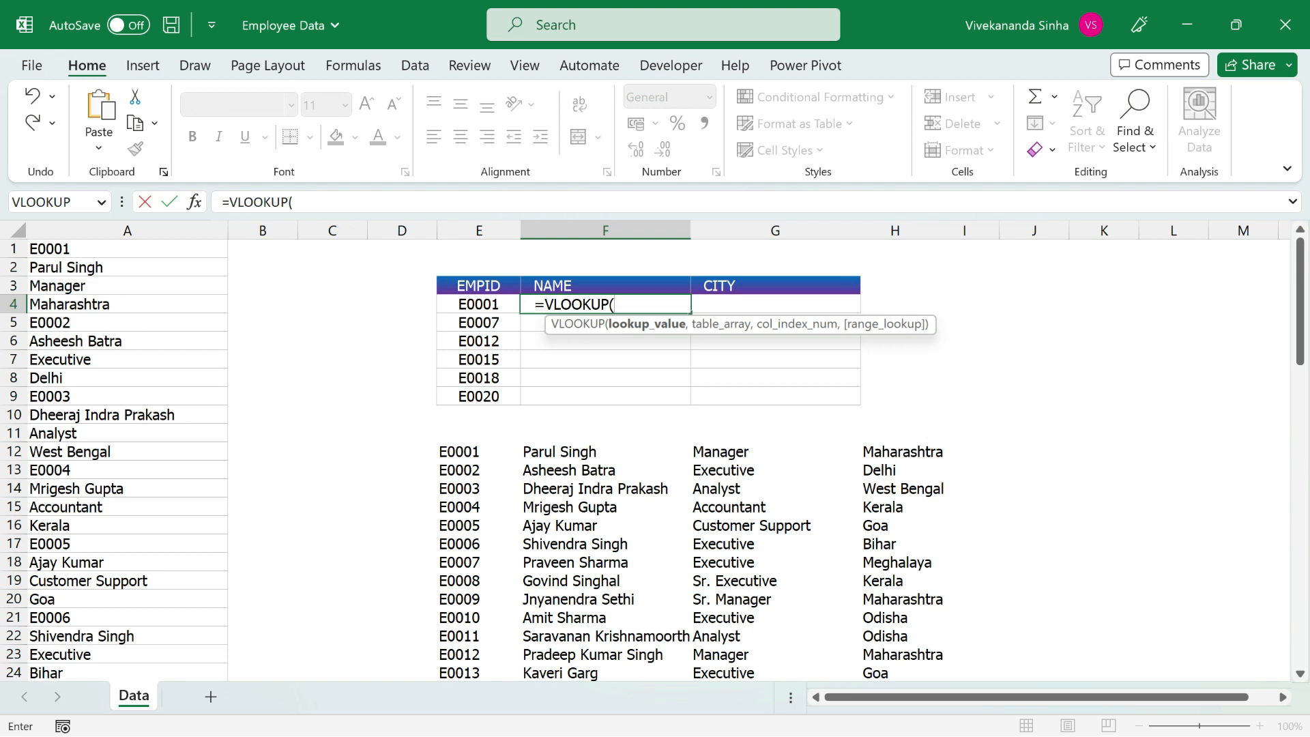
{"action": "left_click", "coordinate": [495, 305]}
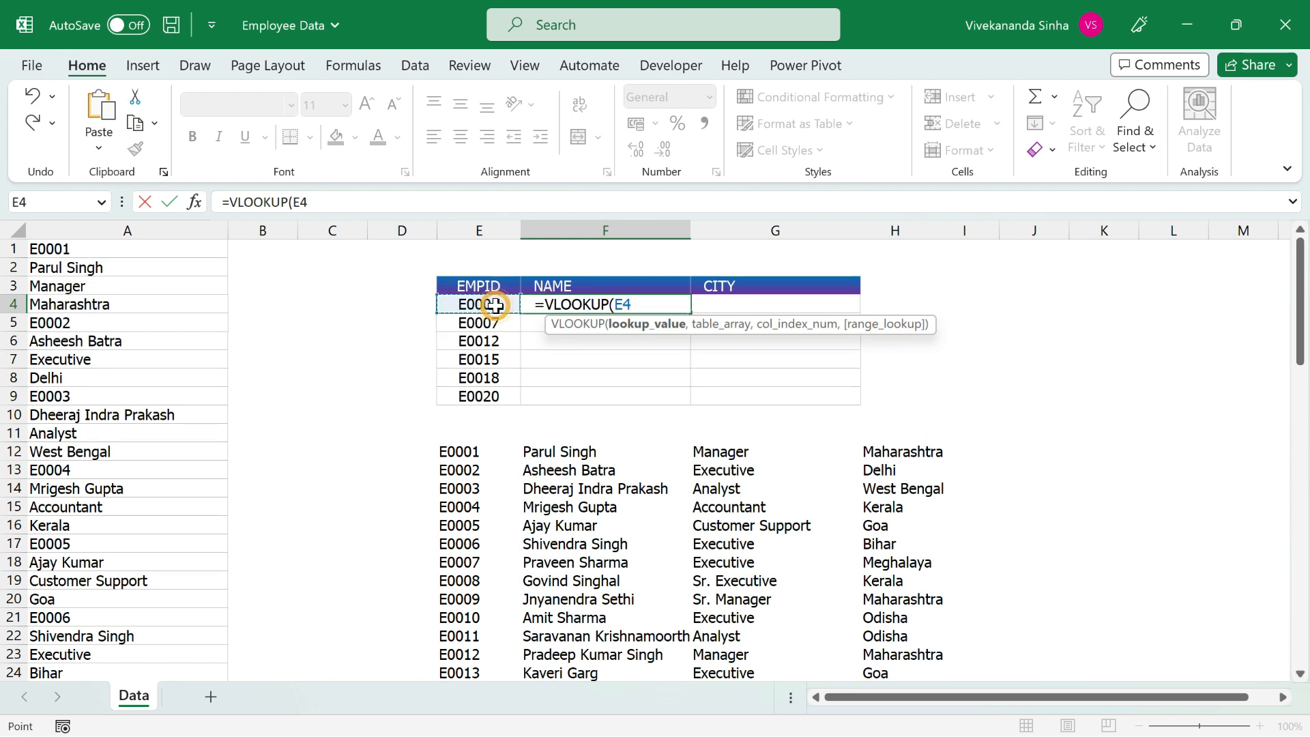
{"action": "key", "text": "F4"}
{"action": "key", "text": "F4"}
{"action": "key", "text": "F4"}
{"action": "type", "text": ","}
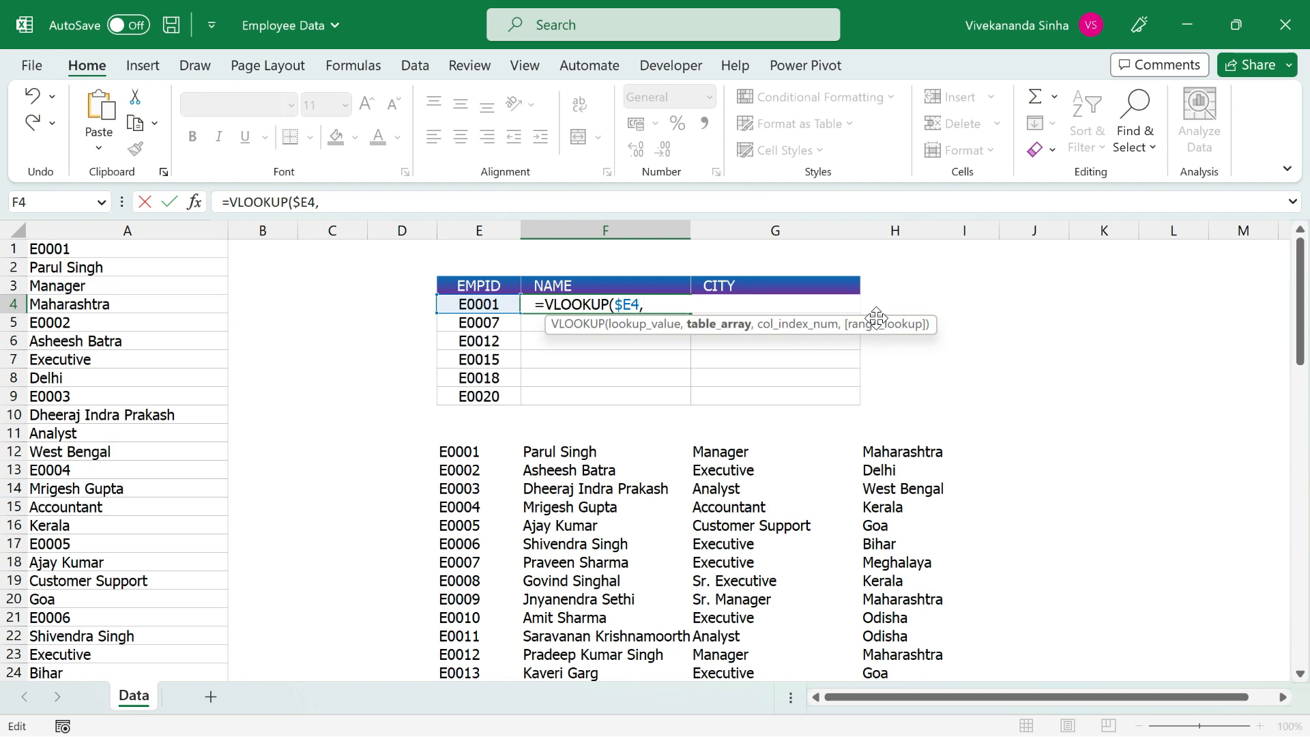
- Insert the copied WRAPROWS(A1:A80,4) as the VLOOKUP table array and make its range absolute as $A$1:$A$80
{"action": "key", "text": "ctrl+v"}
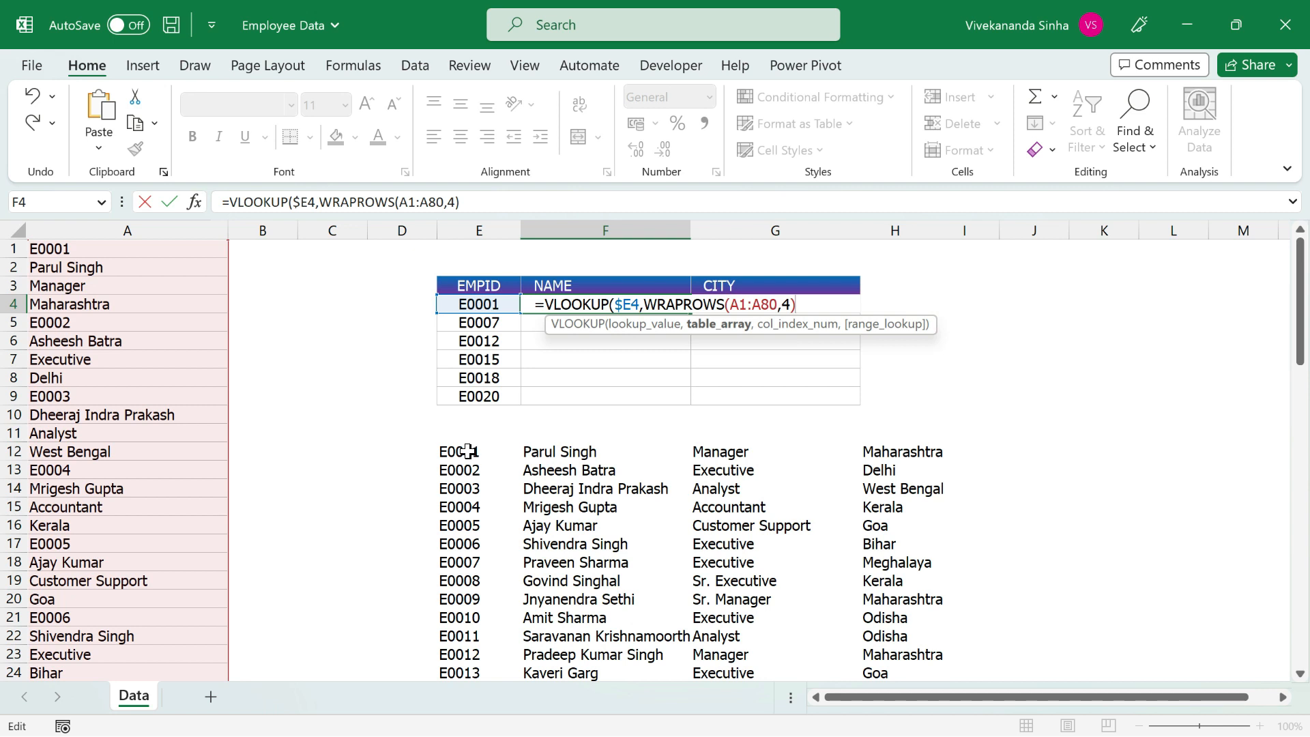
{"action": "left_click_drag", "start_coordinate": [728, 304], "coordinate": [778, 304]}
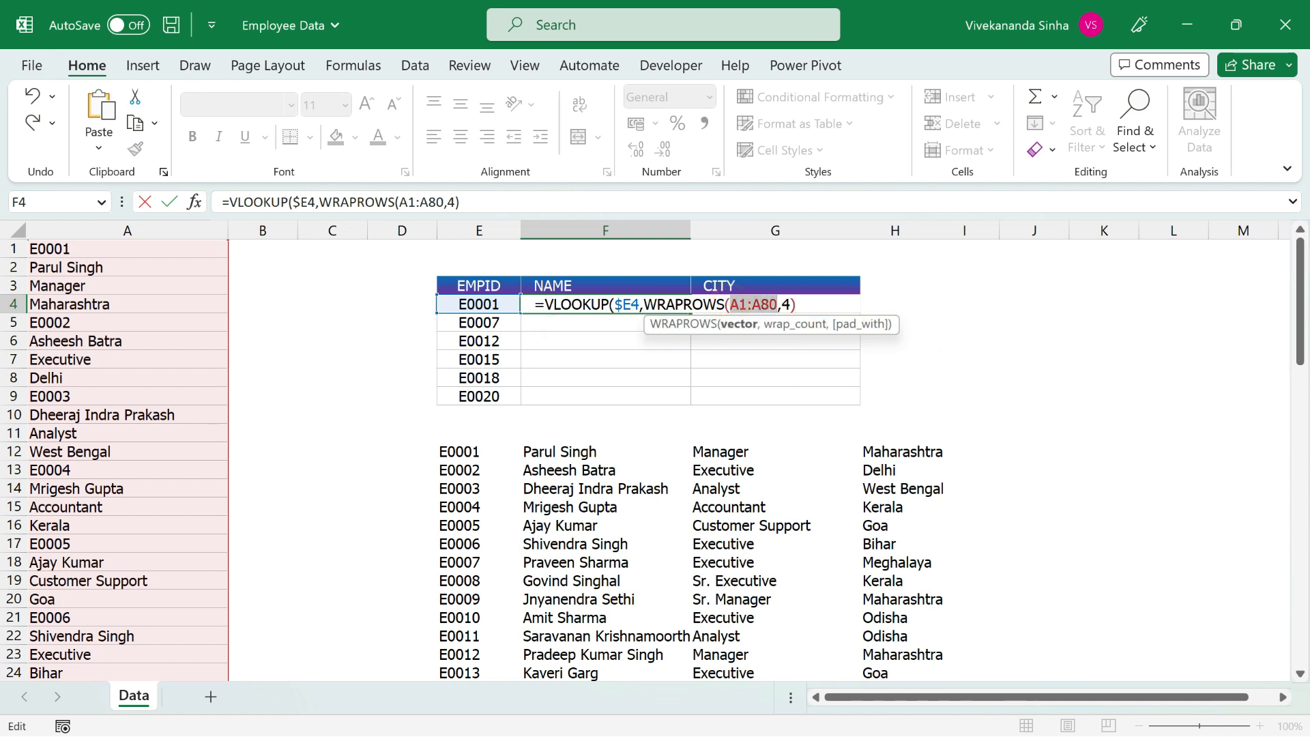
{"action": "key", "text": "F4"}
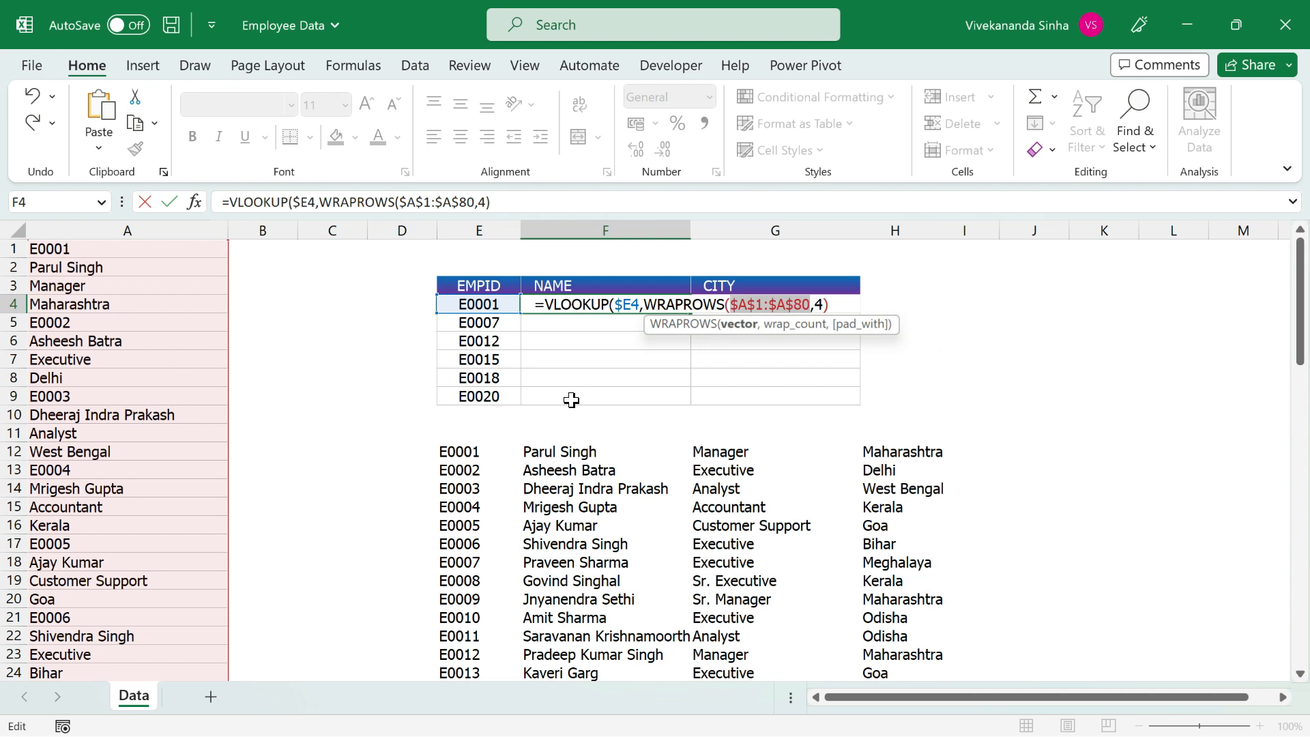
- Complete the F4 formula with column index 2 and FALSE for an exact match, and fill it down to F9
{"action": "key", "text": "Right"}
{"action": "key", "text": "Right"}
{"action": "key", "text": "Right"}
{"action": "key", "text": "Right"}
{"action": "type", "text": ",2"}
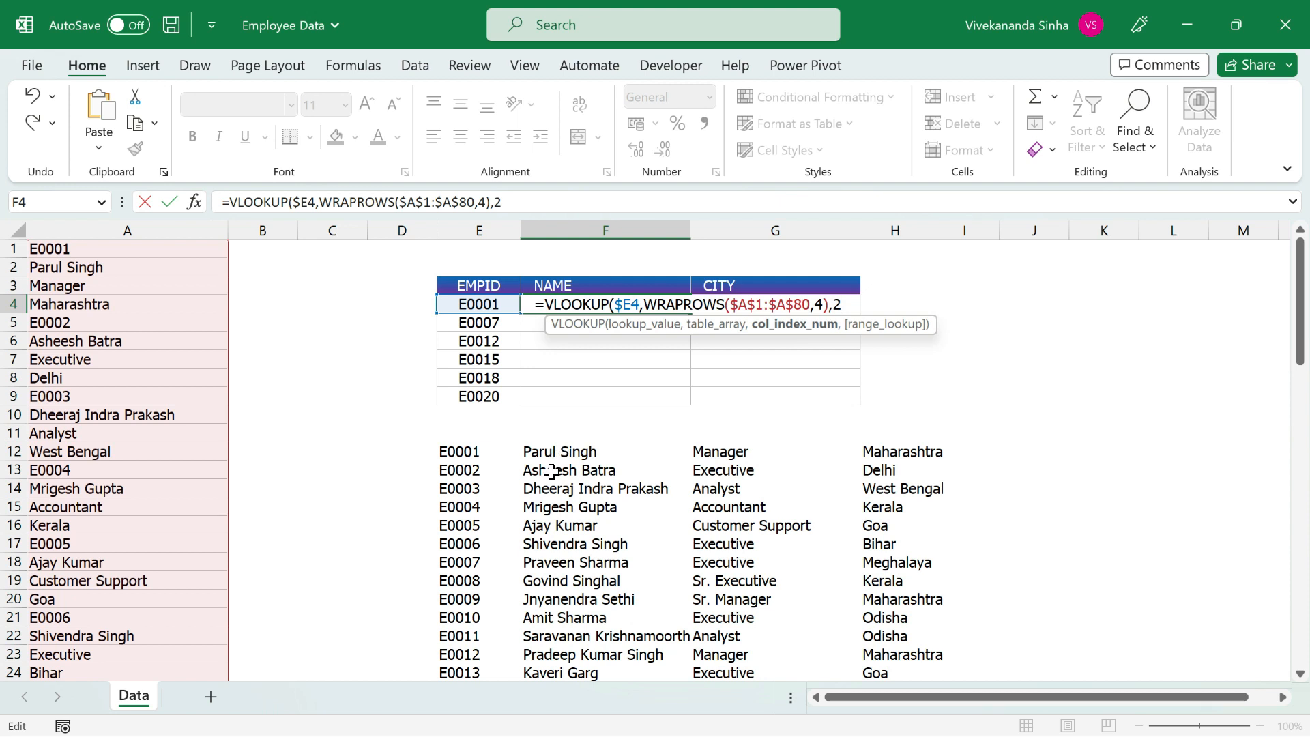
{"action": "type", "text": ",f"}
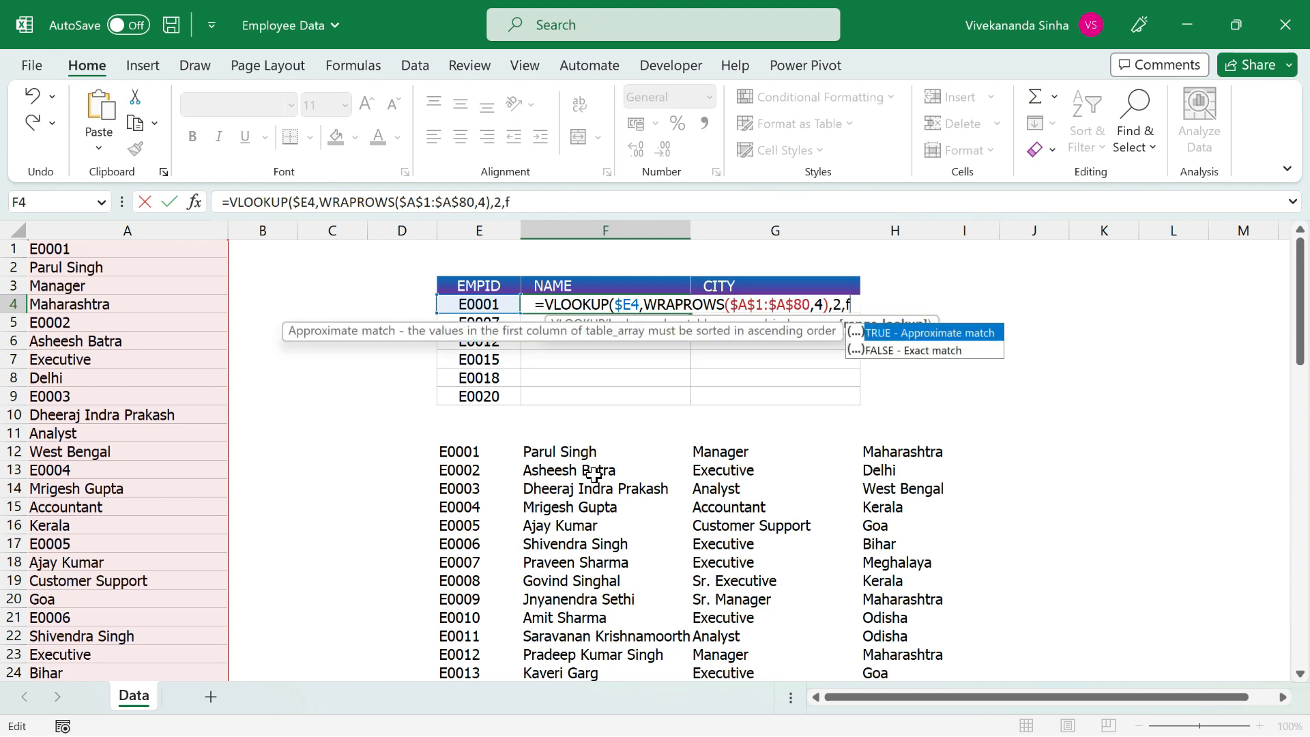
{"action": "type", "text": "alse)"}
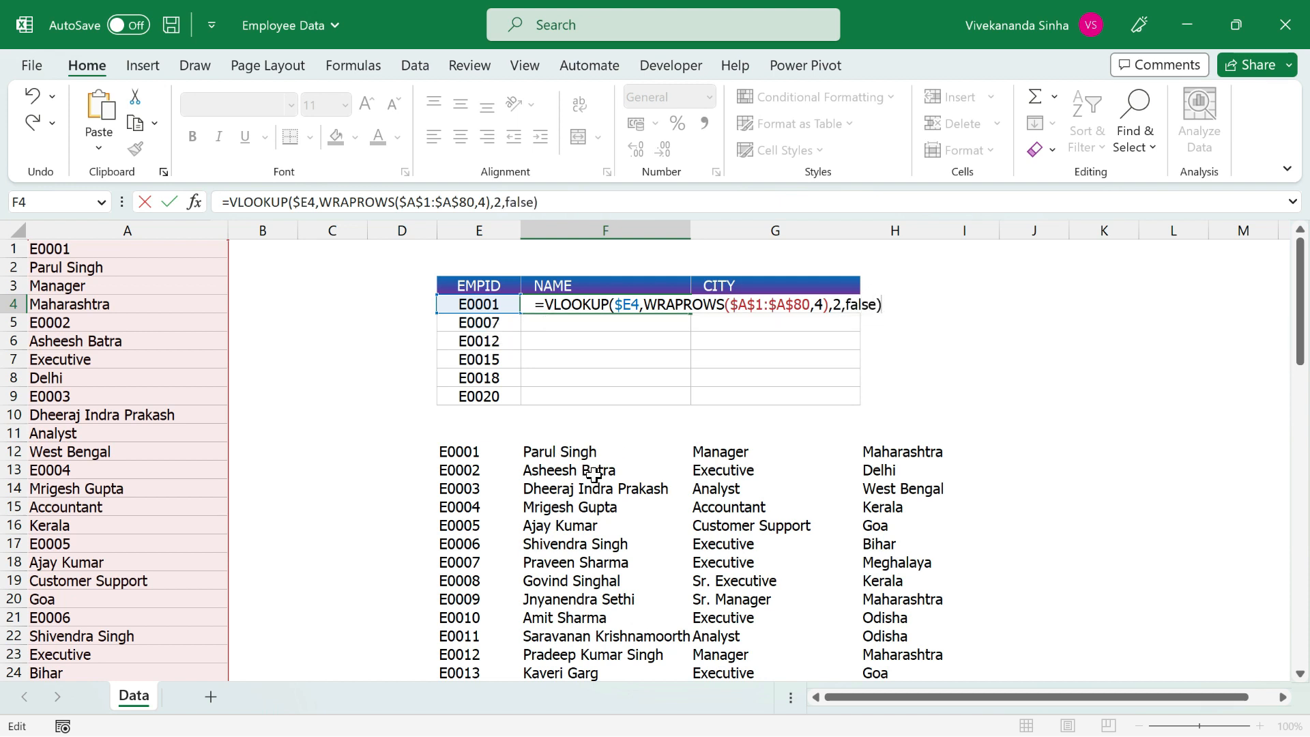
{"action": "key", "text": "Return"}
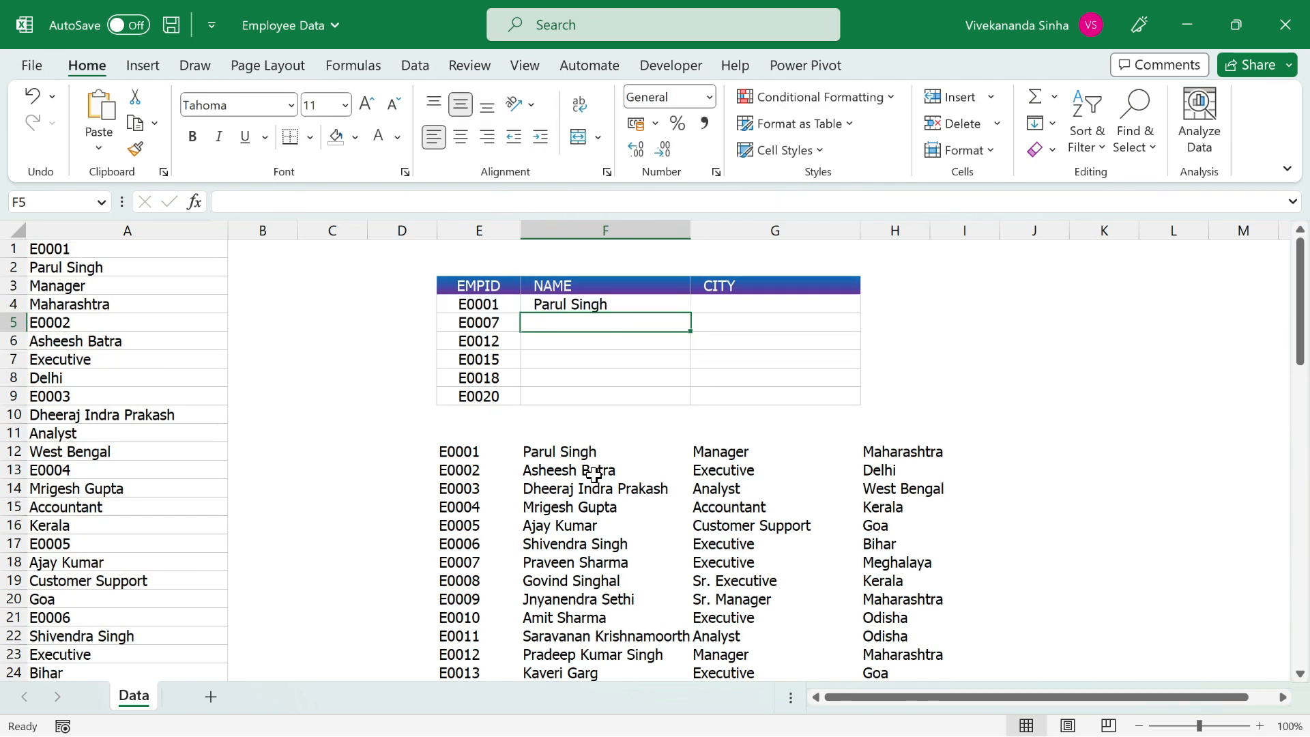
{"action": "left_click", "coordinate": [597, 302]}
{"action": "double_click", "coordinate": [690, 311]}
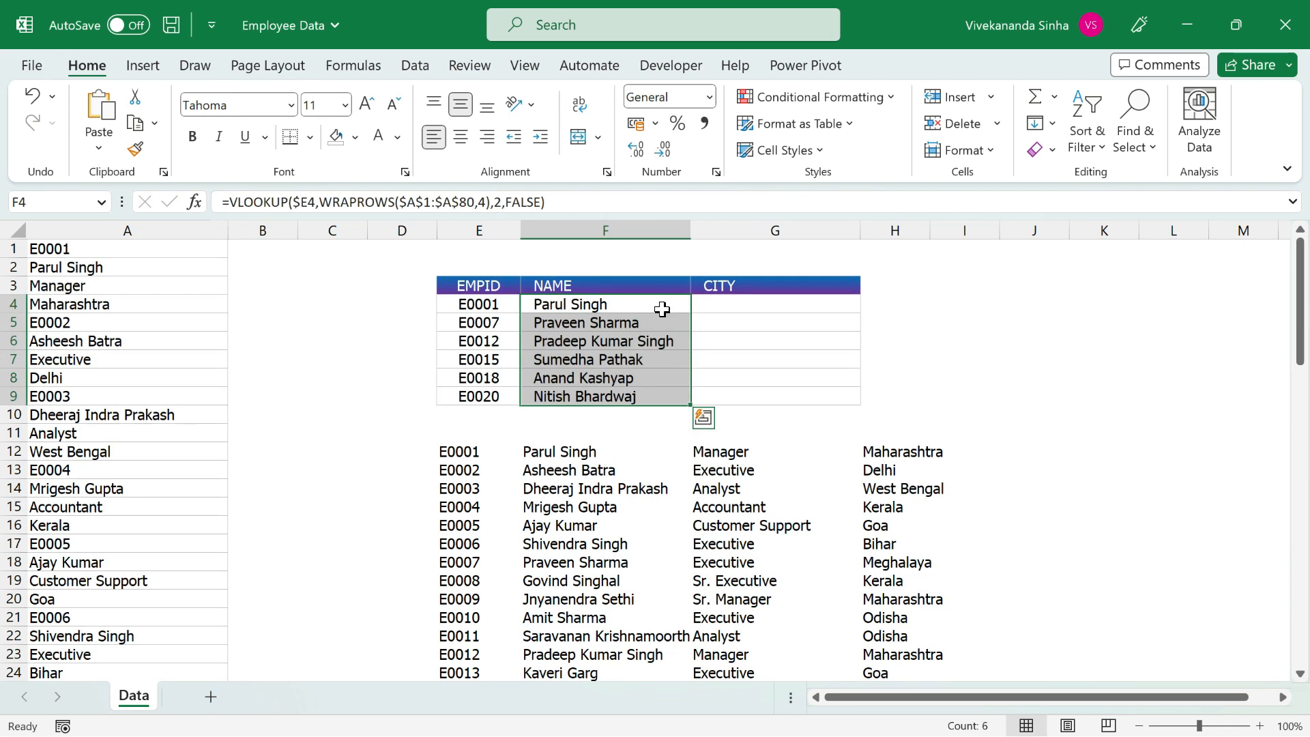
- Copy the VLOOKUP formula from F4 into the first CITY cell, G4
{"action": "left_click", "coordinate": [641, 308]}
{"action": "key", "text": "ctrl+c"}
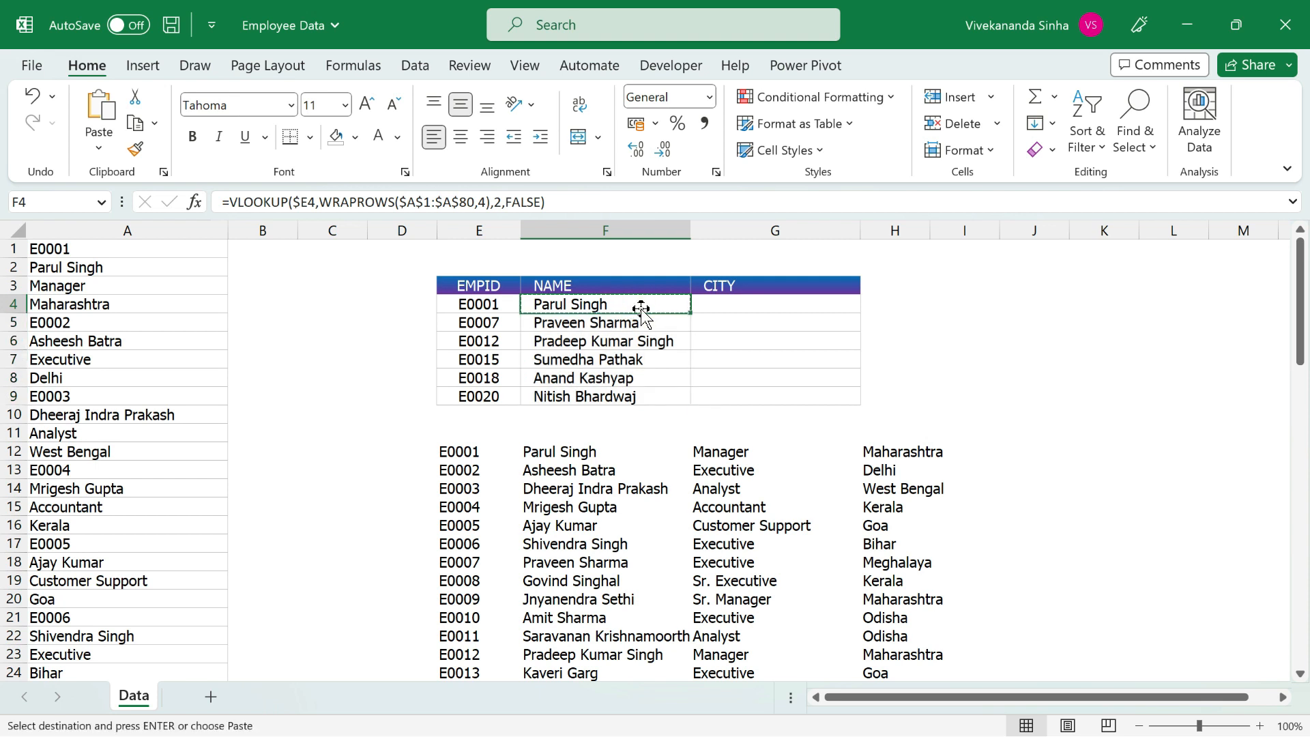
{"action": "left_click", "coordinate": [723, 302]}
{"action": "key", "text": "ctrl+v"}
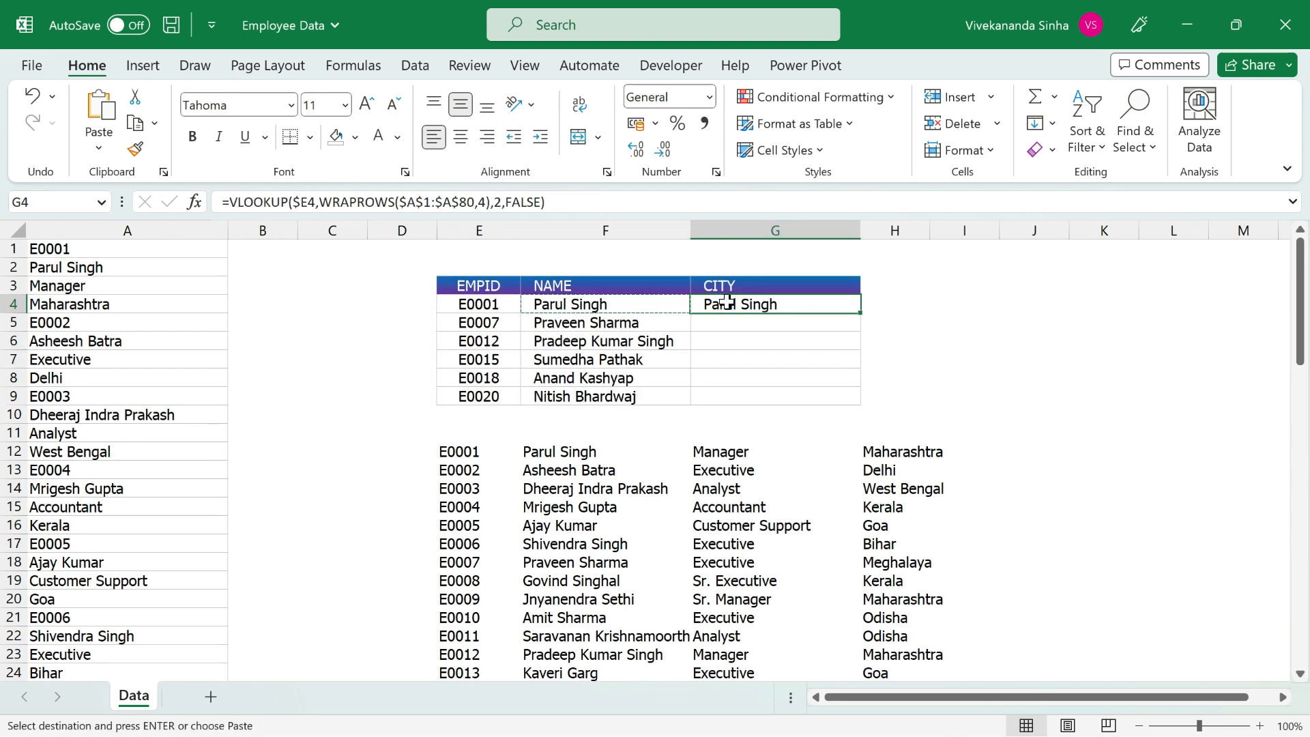
- Change the column index of the VLOOKUP in G4 to 4 and fill the formula down to G9
{"action": "key", "text": "F2"}
{"action": "double_click", "coordinate": [1006, 303]}
{"action": "type", "text": "4"}
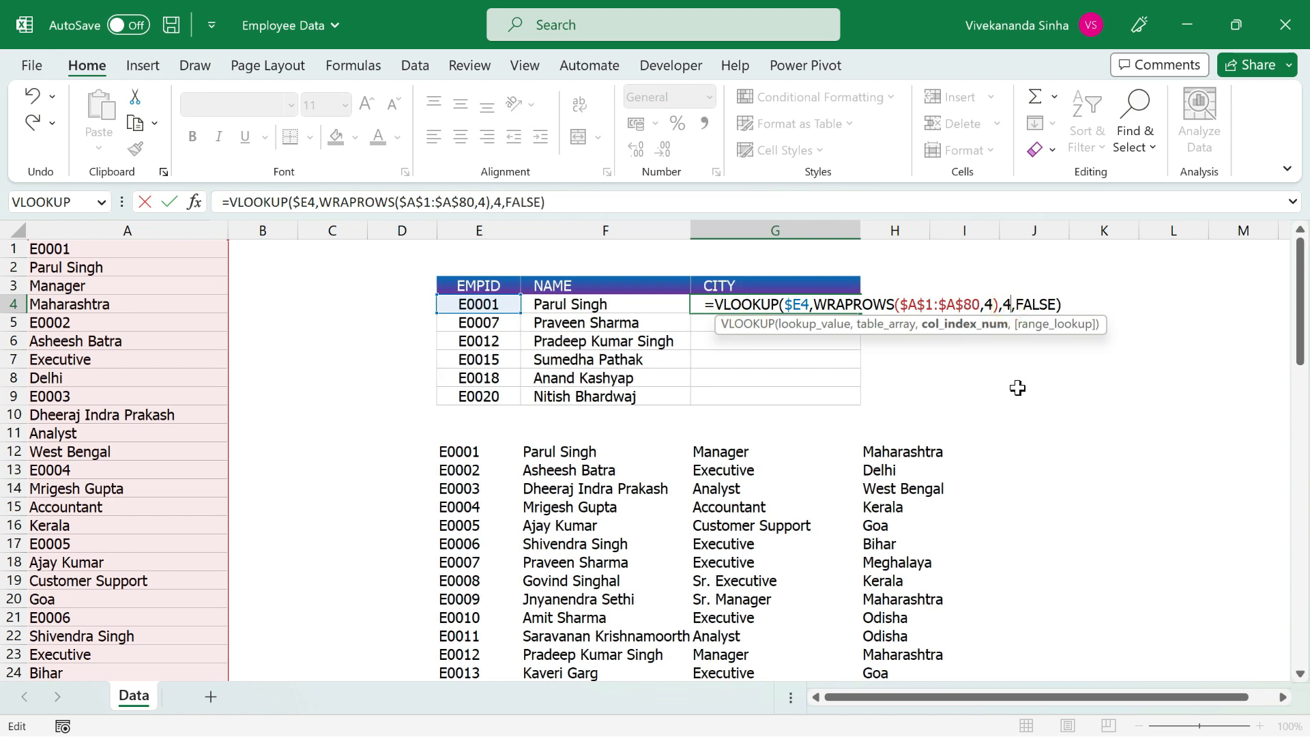
{"action": "key", "text": "Return"}
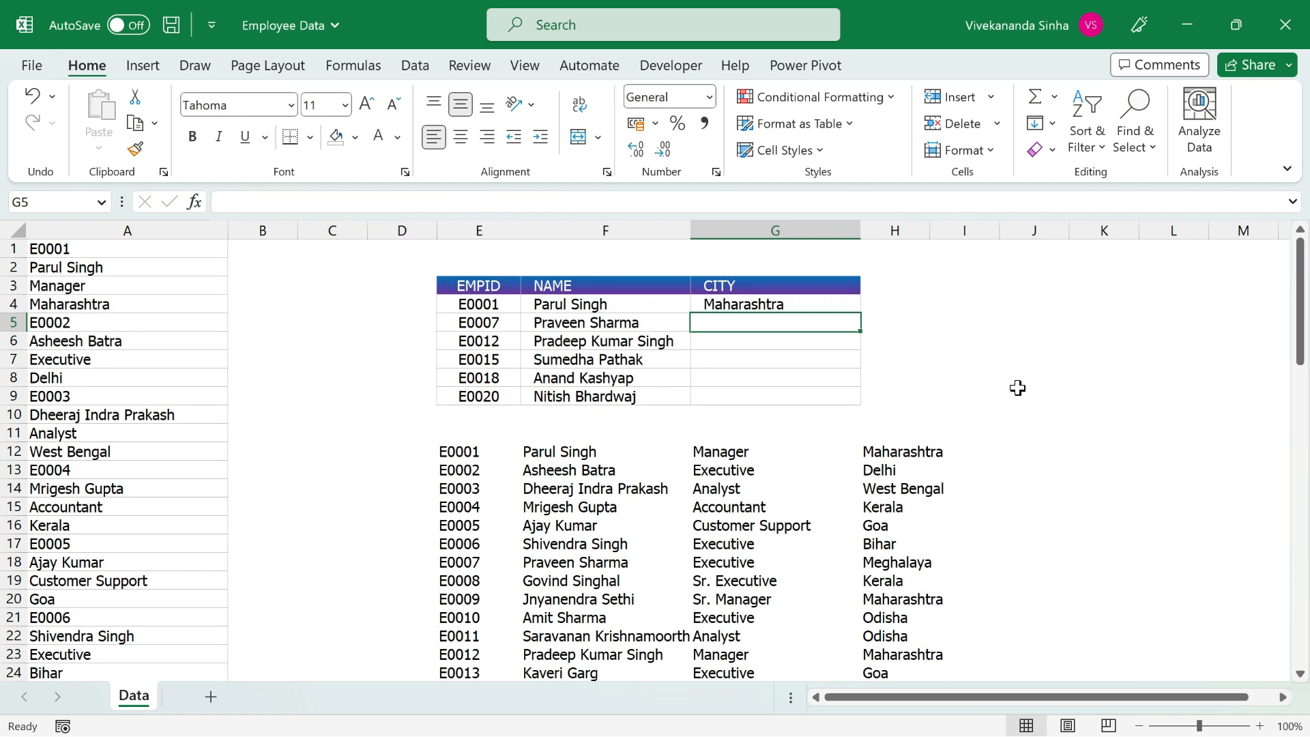
{"action": "left_click", "coordinate": [827, 302]}
{"action": "double_click", "coordinate": [861, 311]}
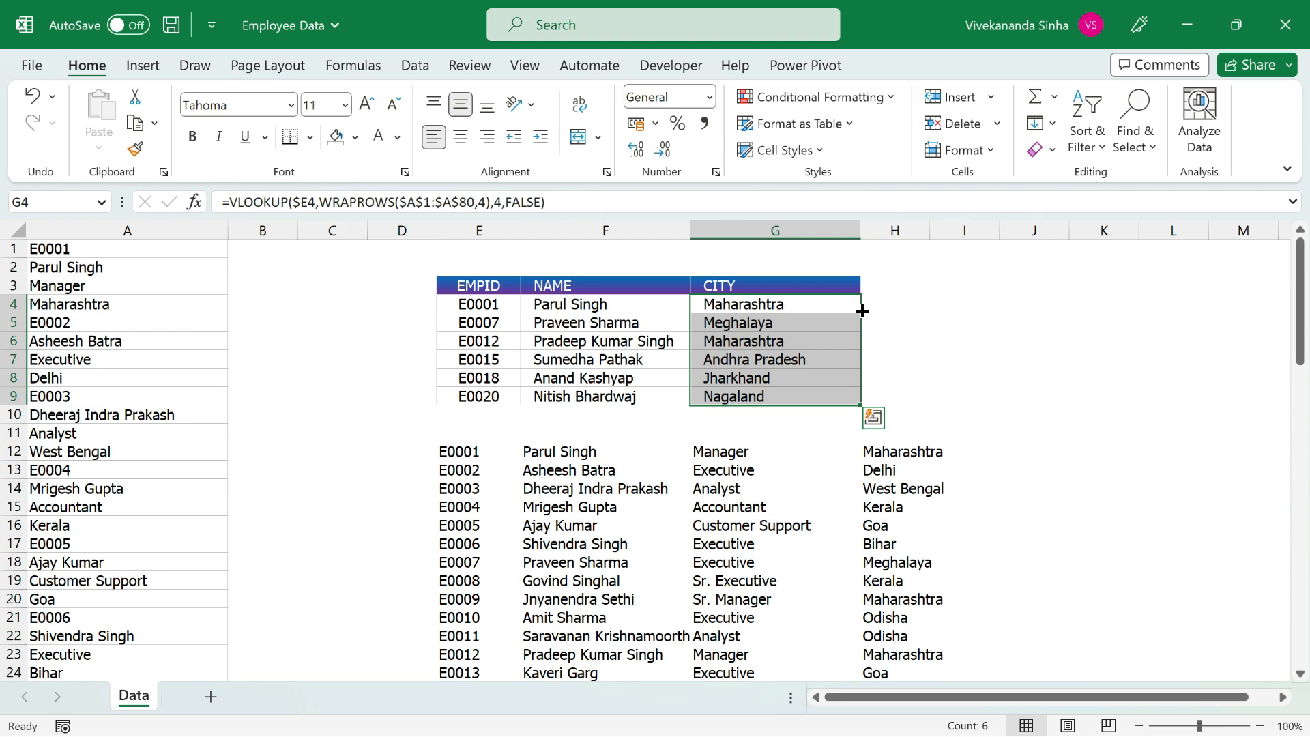
- Inspect the arguments of the VLOOKUP formula in F4, leaving the formula as it is
{"action": "left_click_drag", "start_coordinate": [634, 304], "coordinate": [710, 305]}
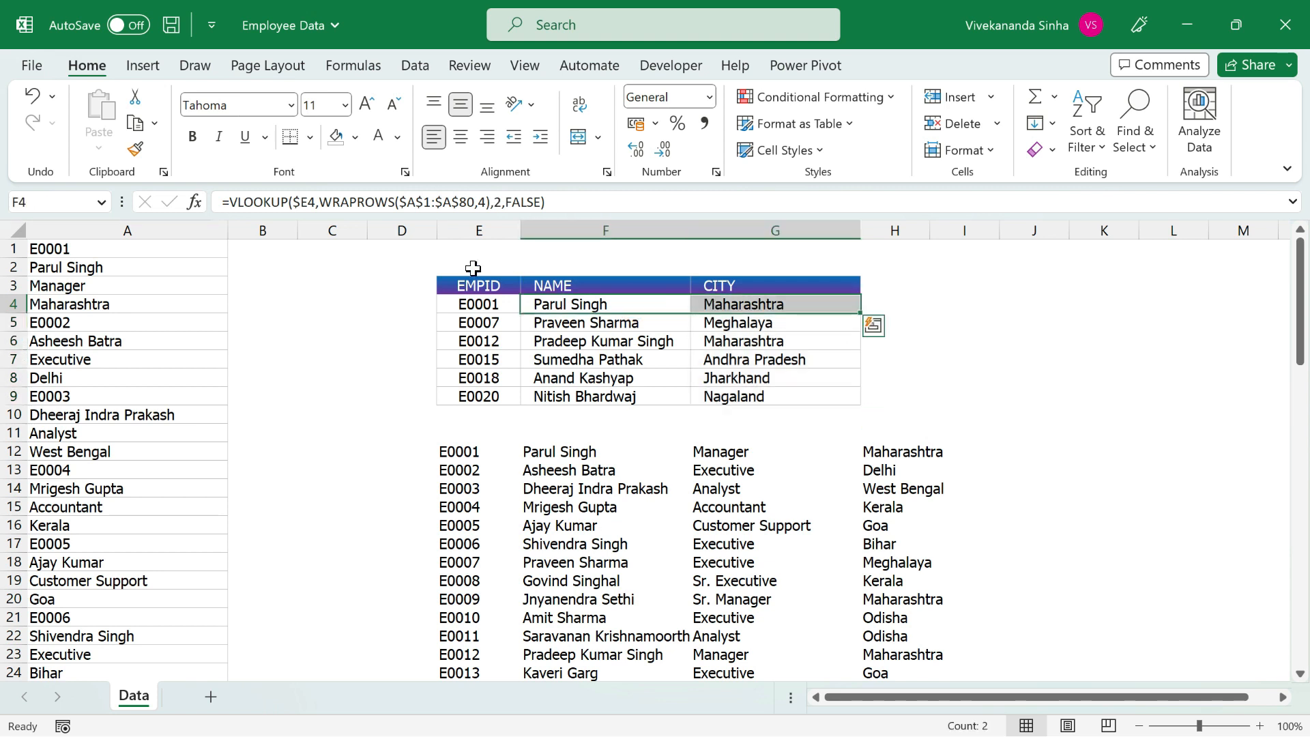
{"action": "left_click", "coordinate": [499, 201]}
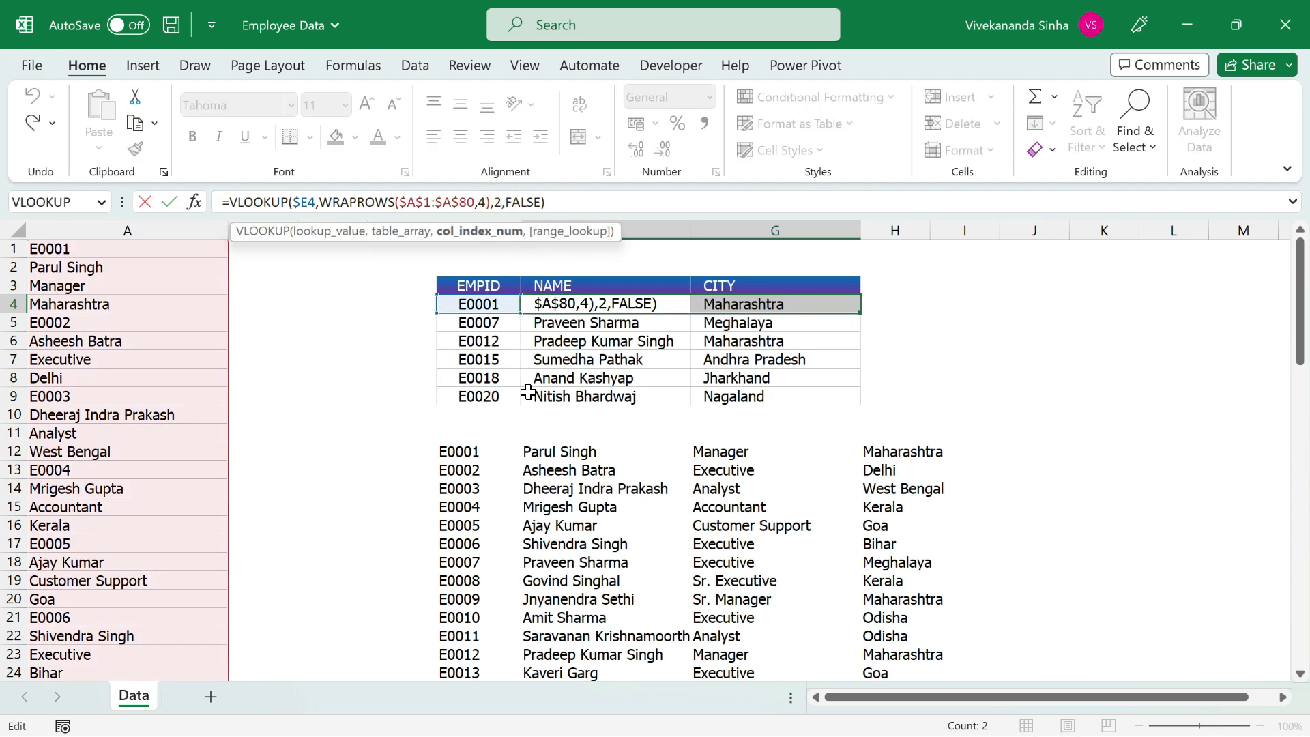
{"action": "key", "text": "Escape"}
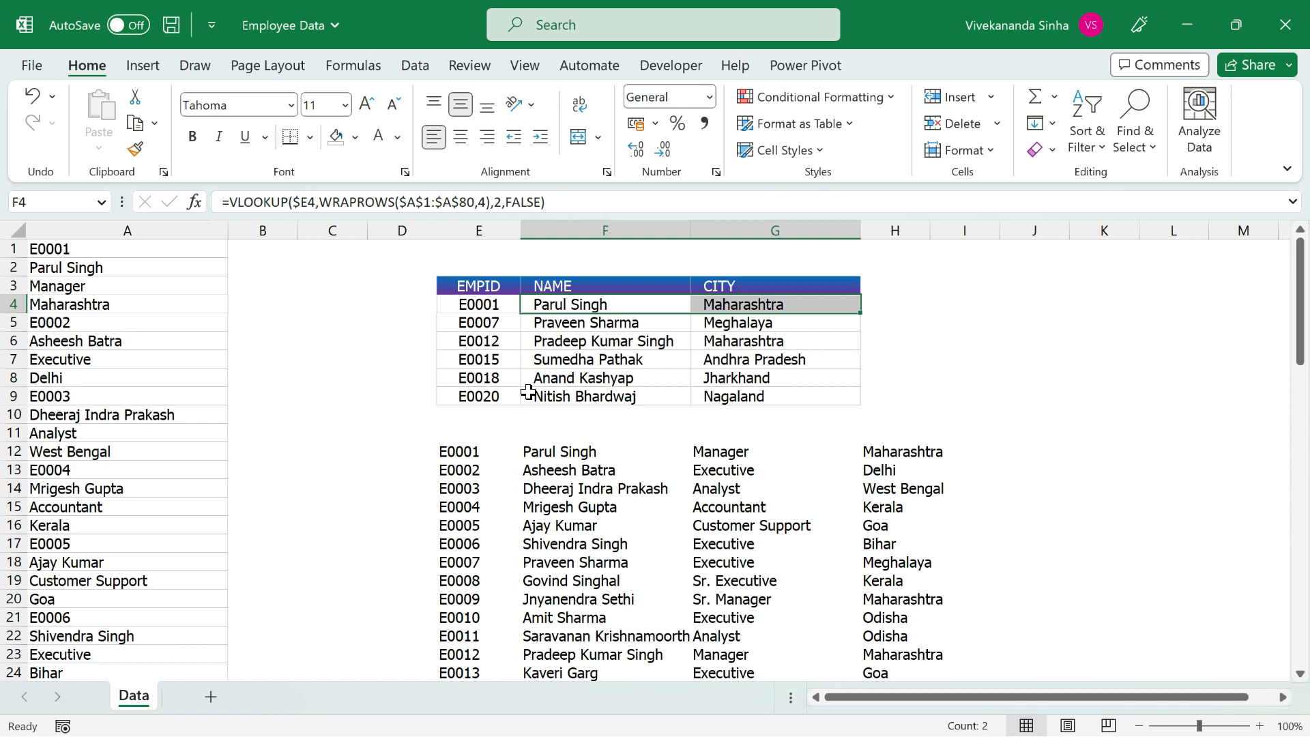
- Delete the helper WRAPROWS formula in E12 together with its spilled rows
{"action": "left_click", "coordinate": [128, 230]}
{"action": "left_click", "coordinate": [463, 450]}
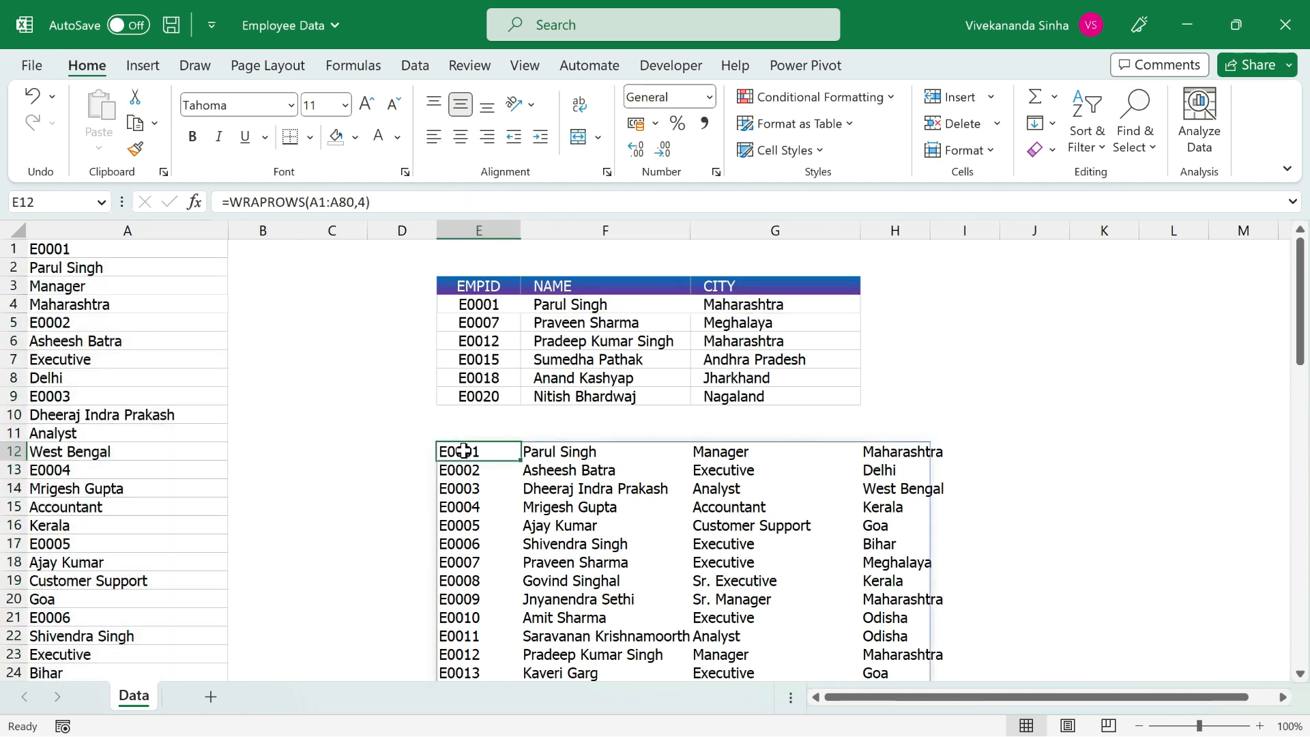
{"action": "key", "text": "Delete"}
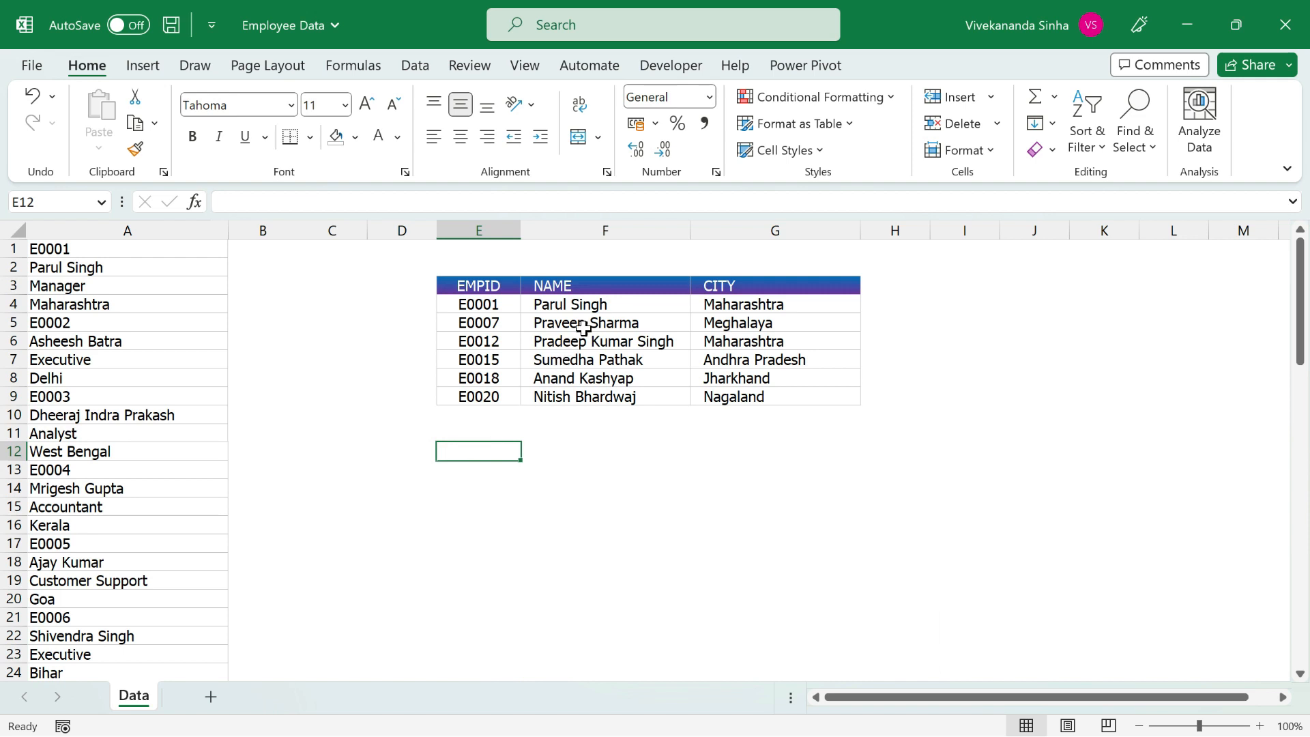
- Compare the lookup cells in row 4 with the stacked employee records in A1:A16
{"action": "left_click", "coordinate": [579, 304]}
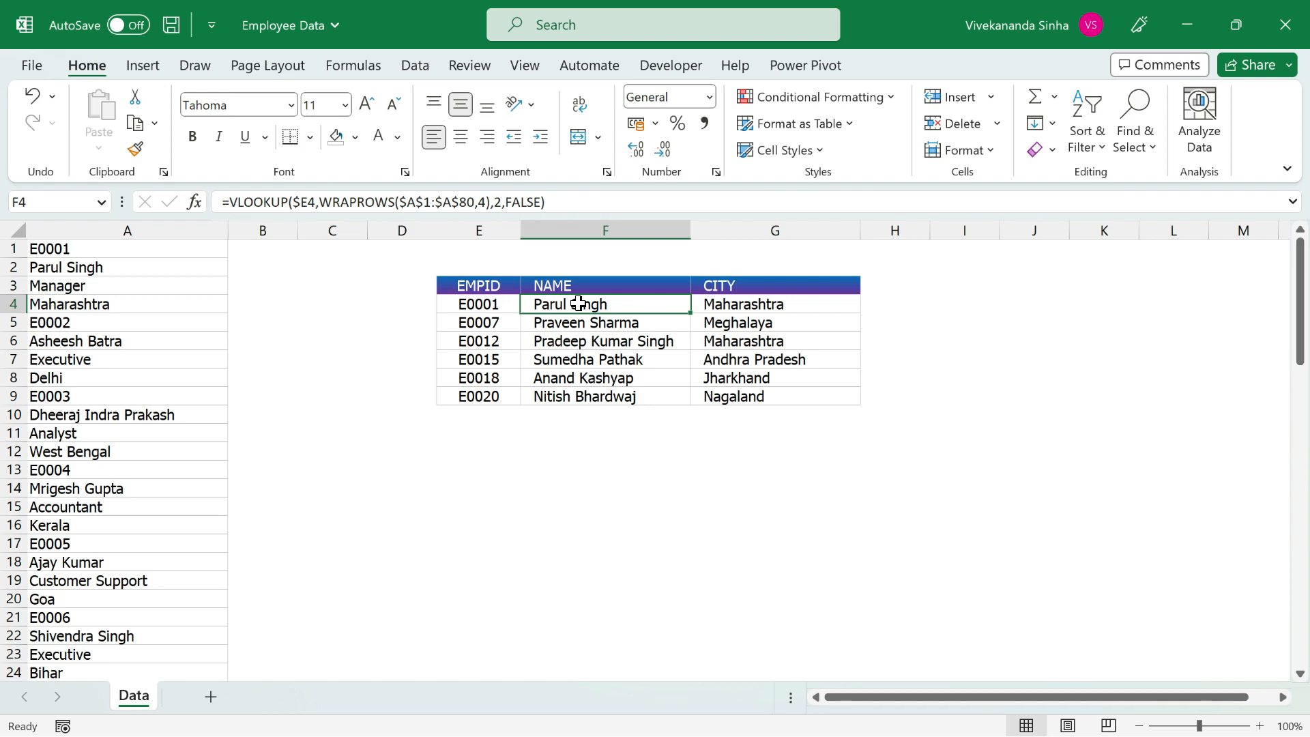
{"action": "left_click_drag", "start_coordinate": [178, 251], "coordinate": [156, 530]}
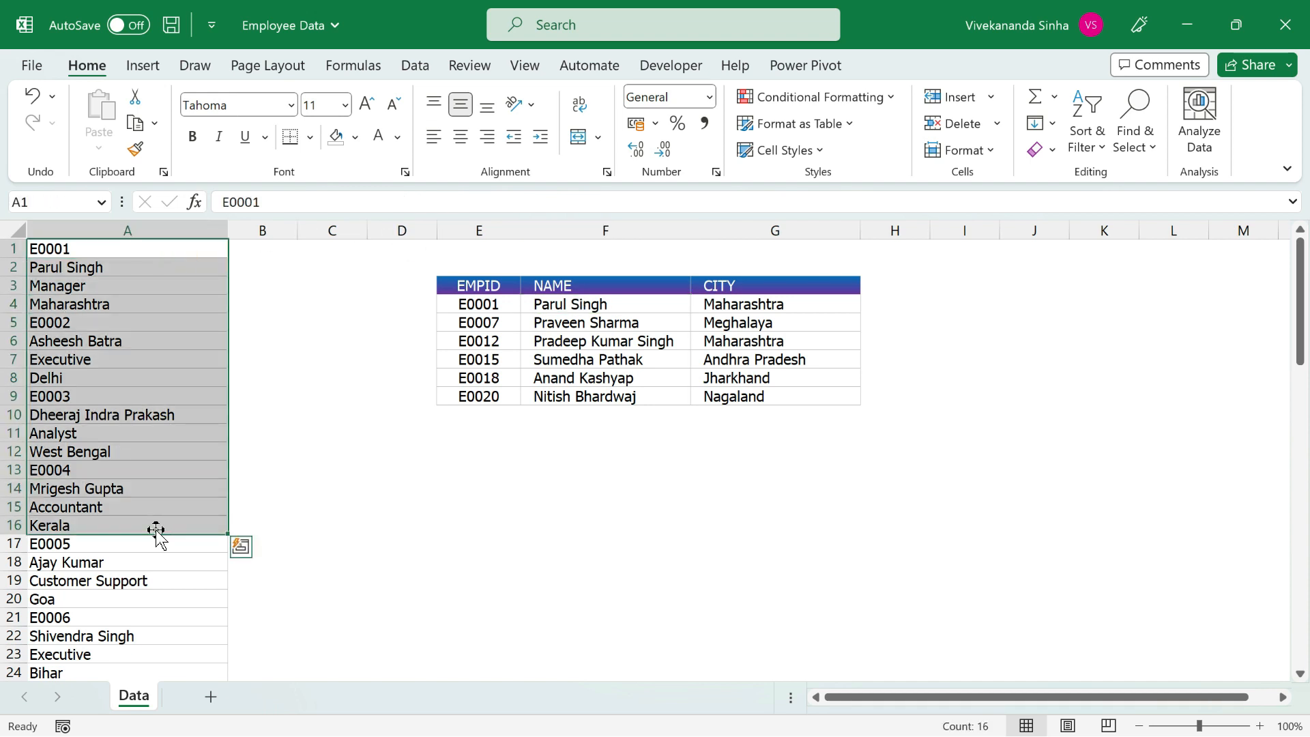
{"action": "left_click_drag", "start_coordinate": [345, 525], "coordinate": [1091, 524]}
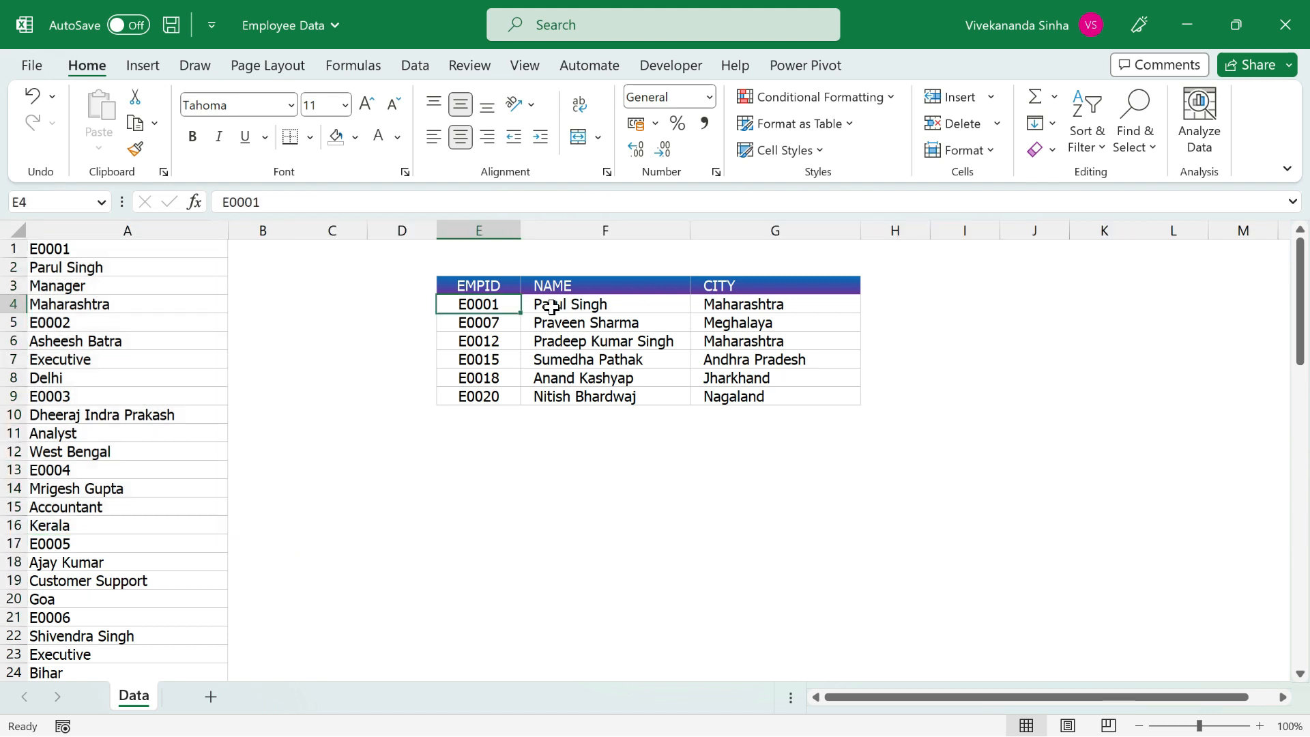
{"action": "left_click", "coordinate": [552, 307]}
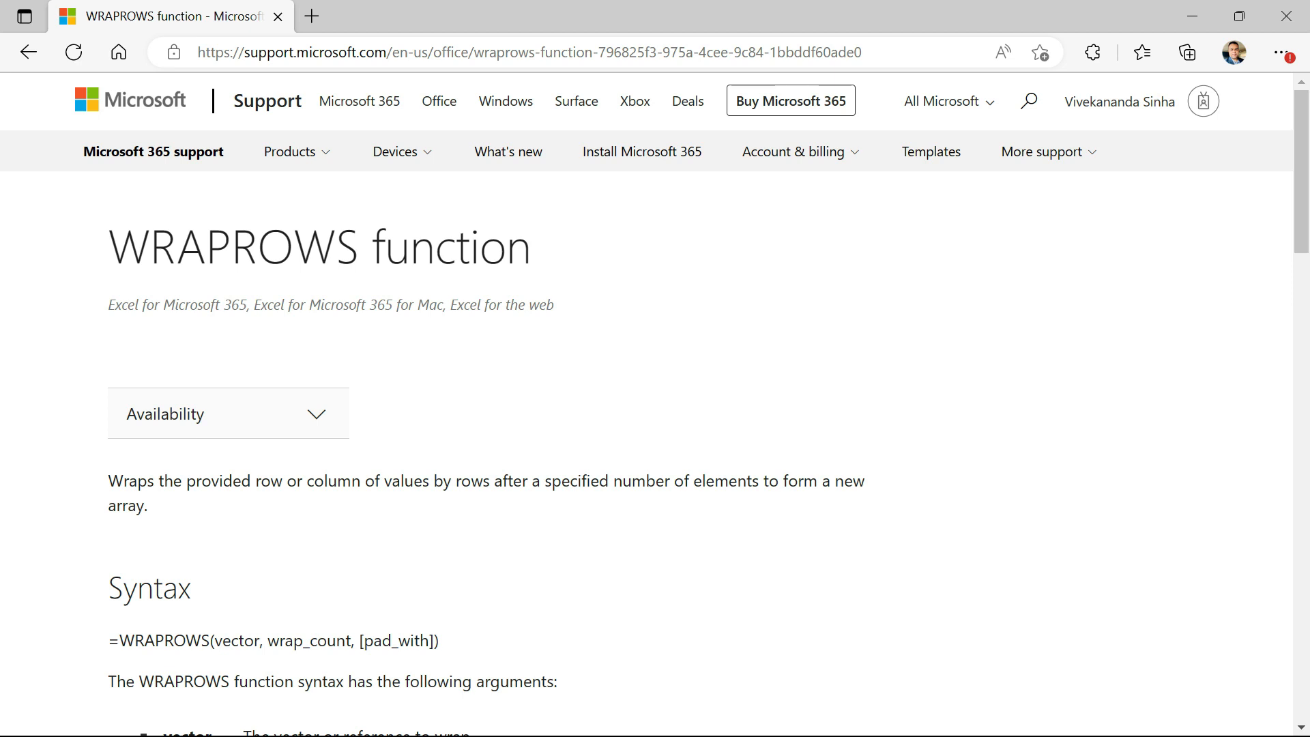
- Check the supported Excel versions on the Microsoft Support page for WRAPROWS, highlighting "Excel for the web" and clearing the highlight
{"action": "left_click_drag", "start_coordinate": [450, 304], "coordinate": [559, 308]}
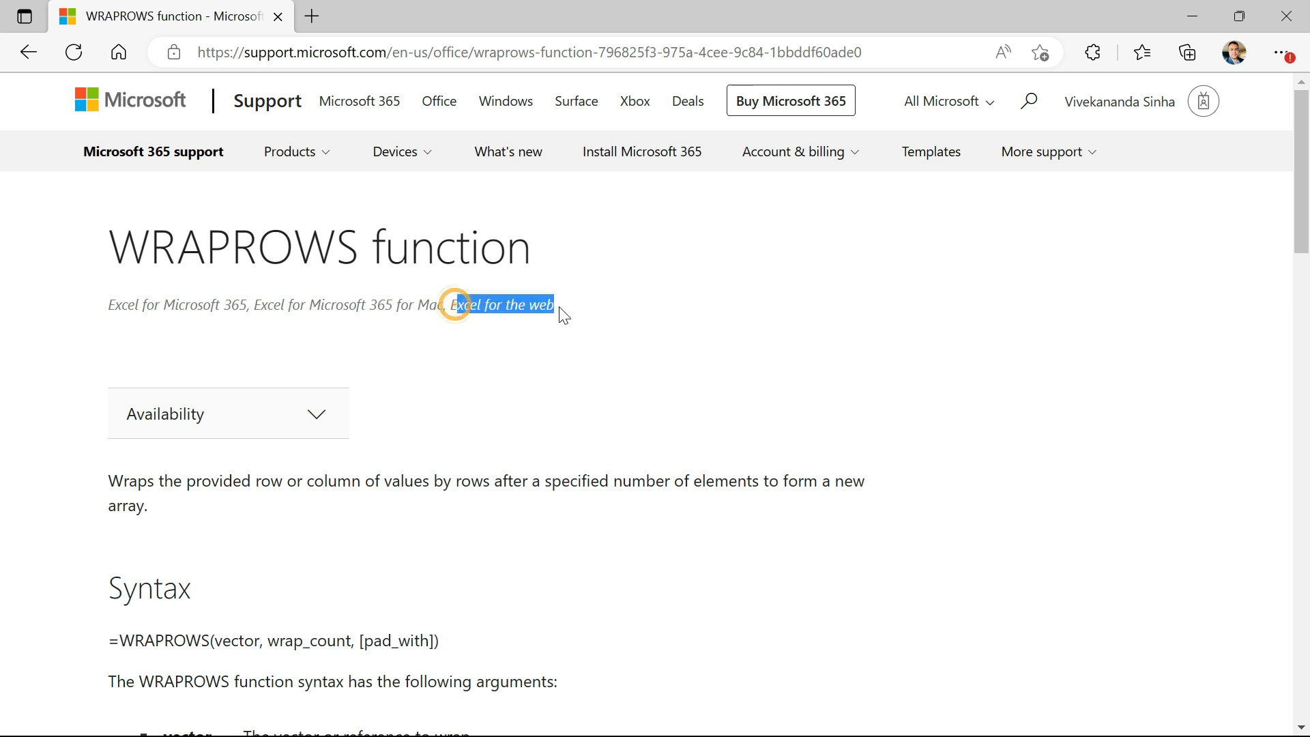
{"action": "left_click", "coordinate": [519, 374]}
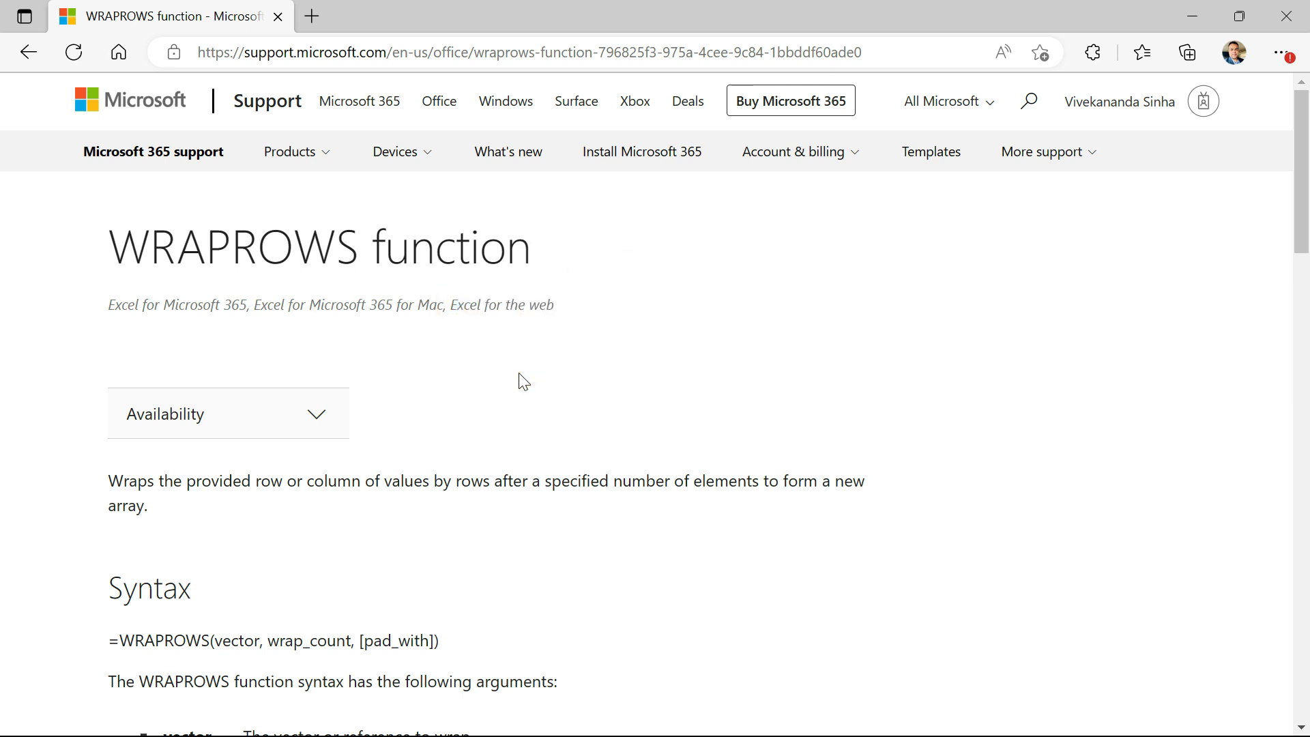